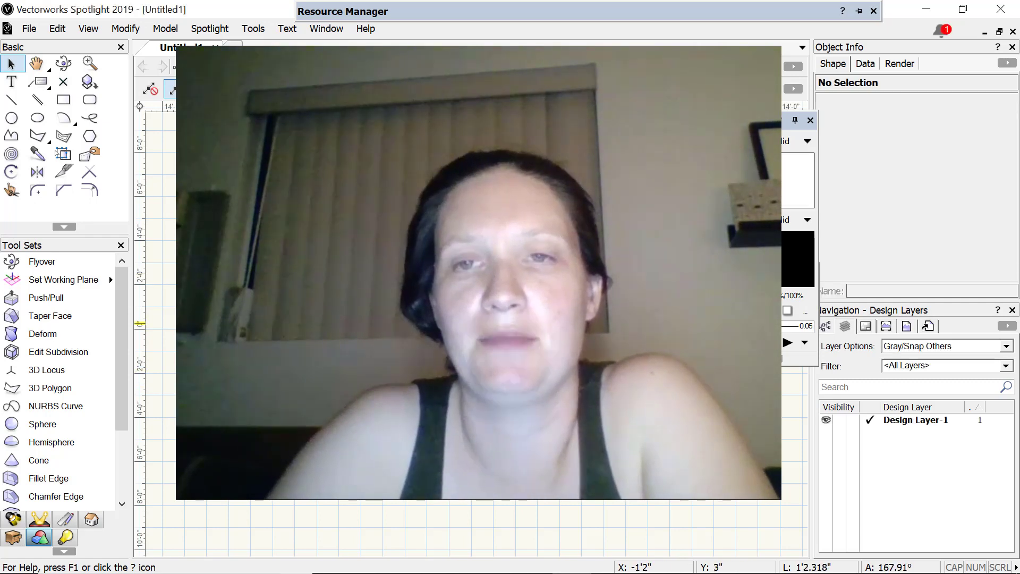
Step: Create a new blank drawing, Untitled2, using the File menu's New command
left_click(40, 30)
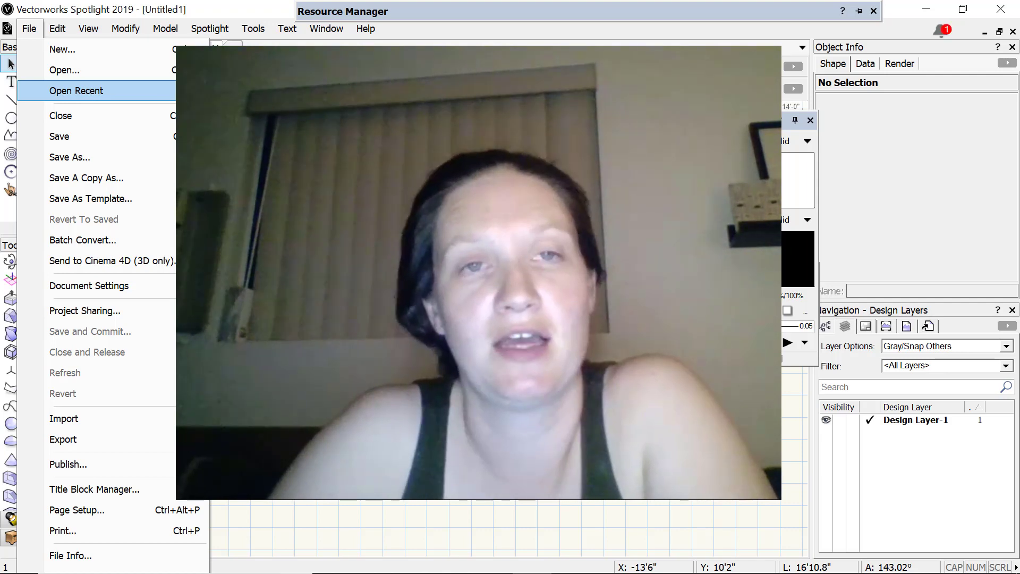
key("ctrl+n")
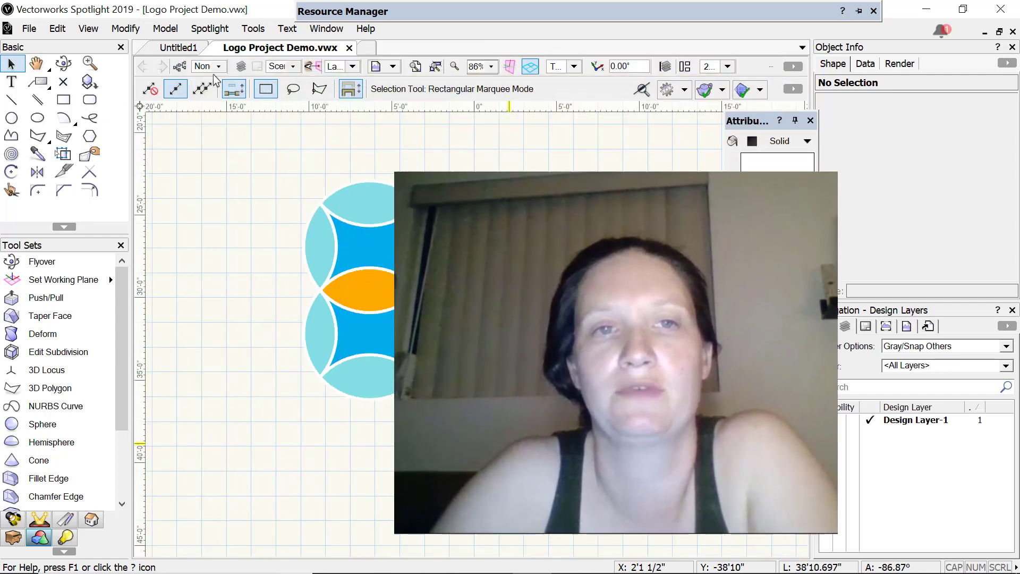
Step: Marquee-select the entire sample logo and delete it
left_click_drag(270, 160, 586, 462)
key("Delete")
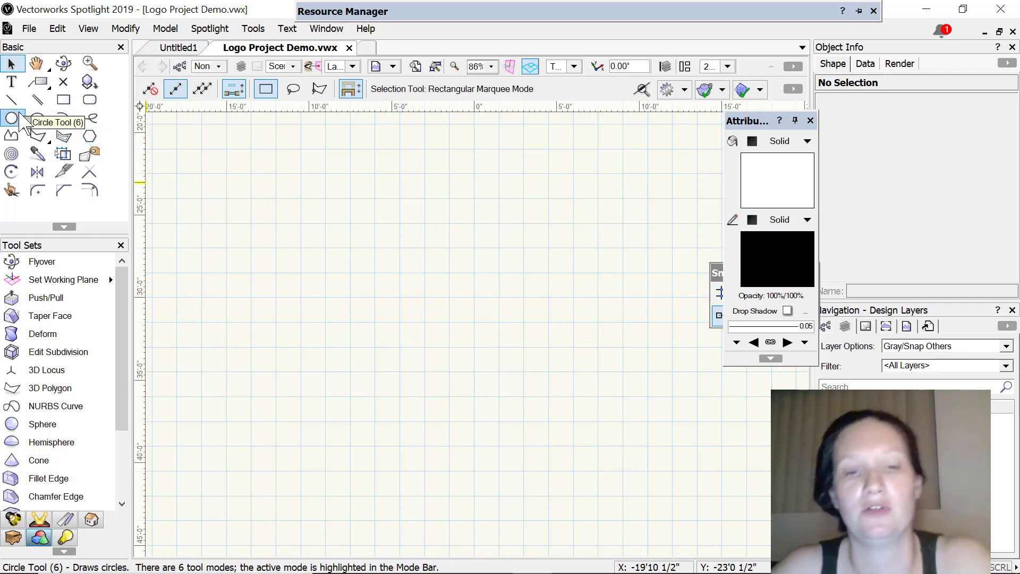
Step: Draw a circle with radius 6'6.97" using the Circle tool
key("6")
left_click(405, 273)
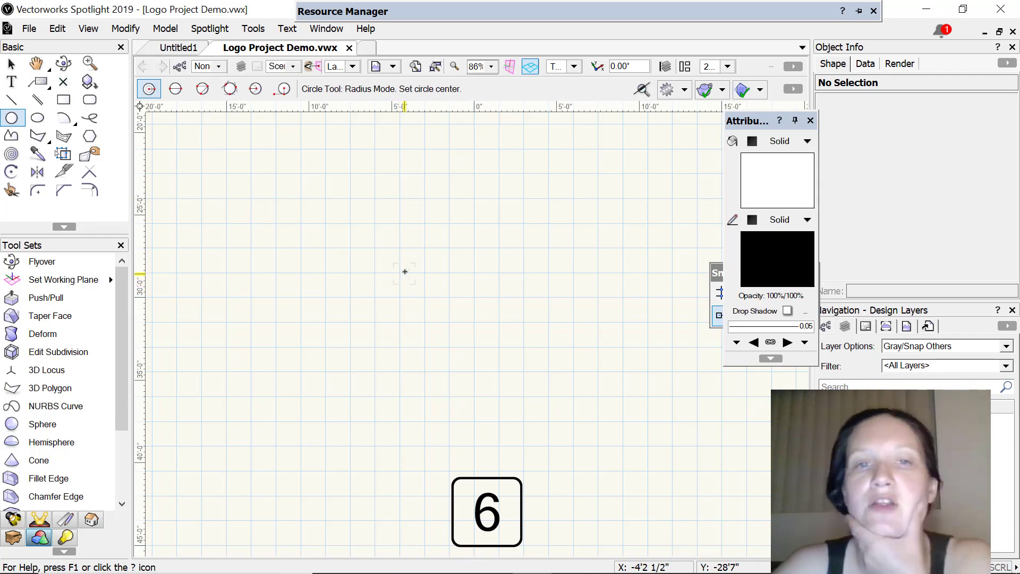
left_click(498, 323)
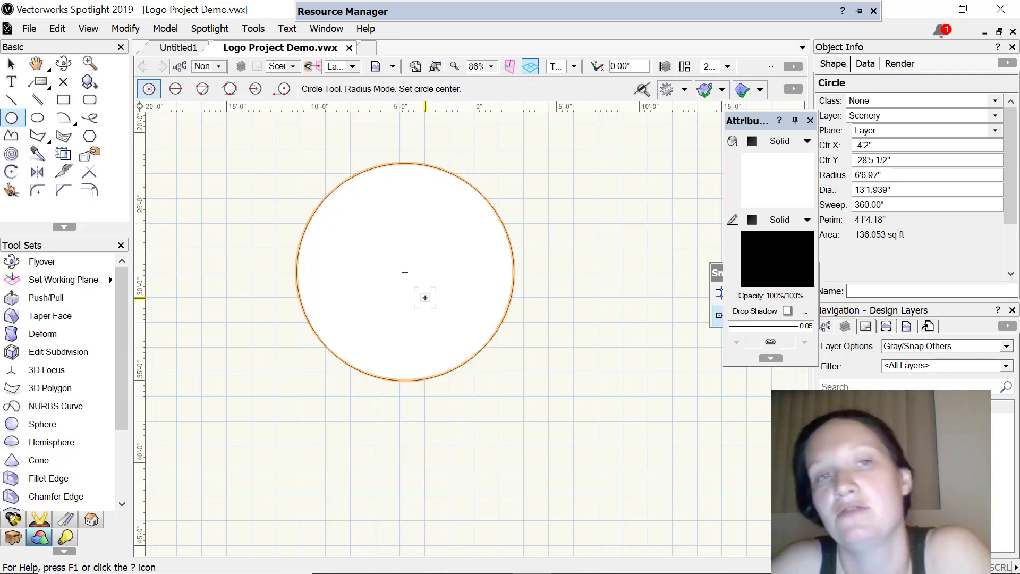
Step: Duplicate the circle and move the copy right to center X 5'1.158", overlapping the first
key("ctrl+d")
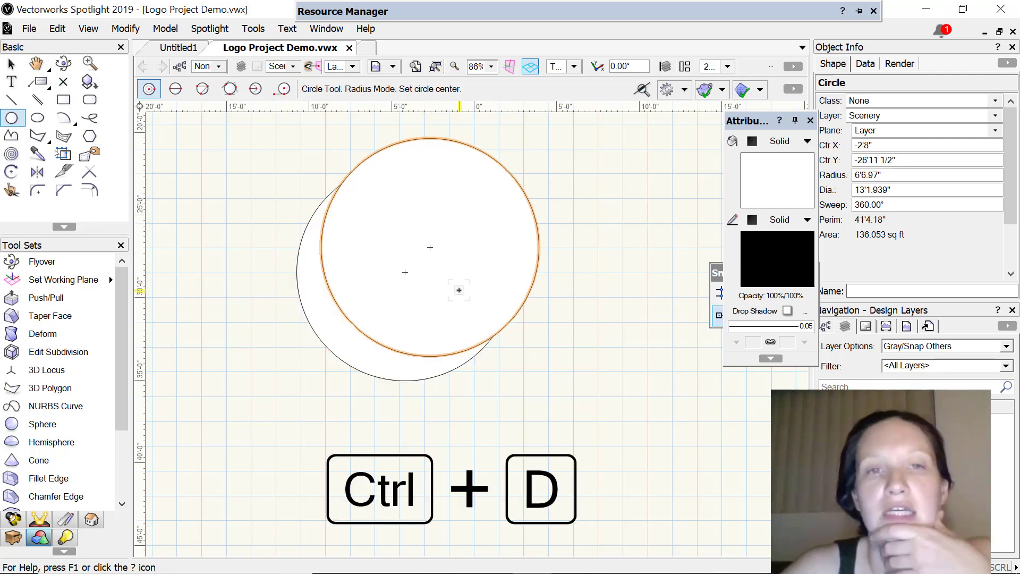
left_click(11, 63)
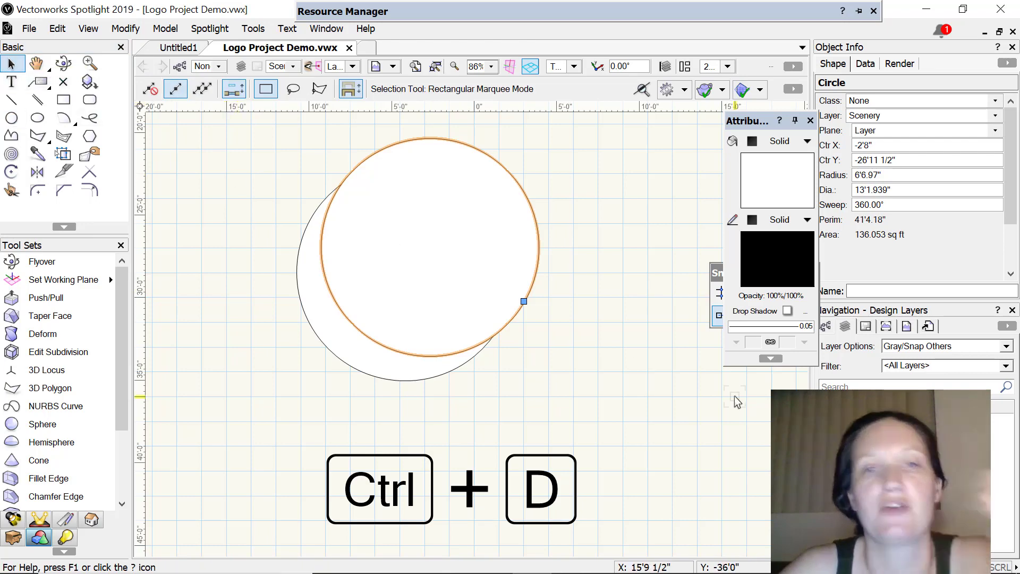
left_click_drag(430, 247, 540, 275)
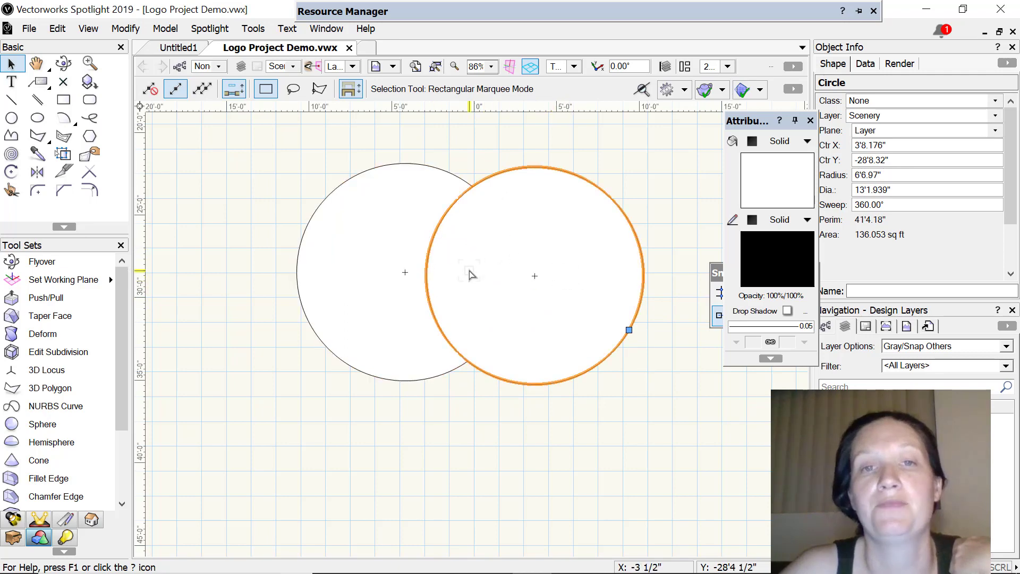
left_click_drag(532, 275, 558, 278)
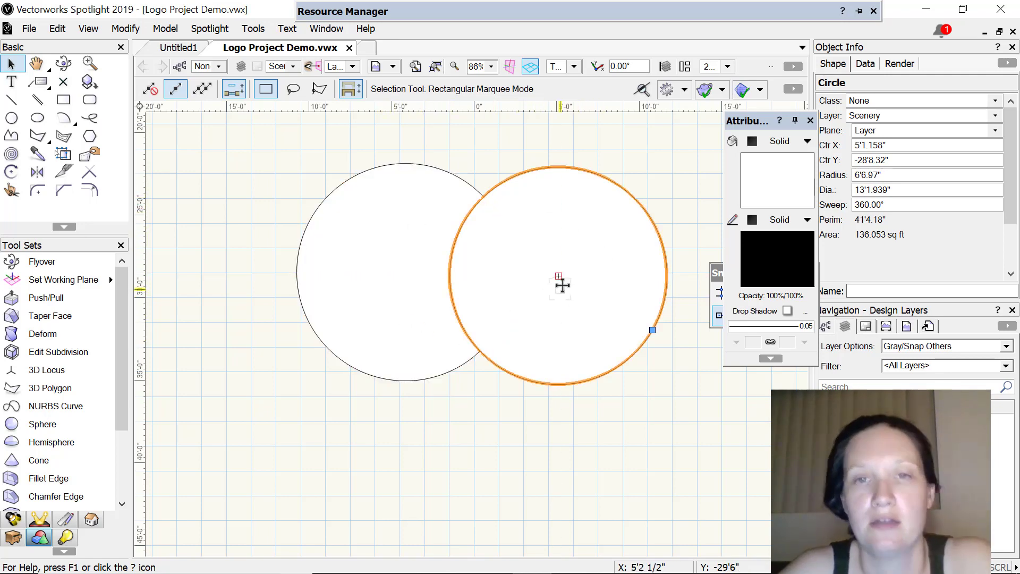
Step: Center-align both circles vertically with Align/Distribute so they share center Y -28'6.91"
left_click(392, 244, "shift")
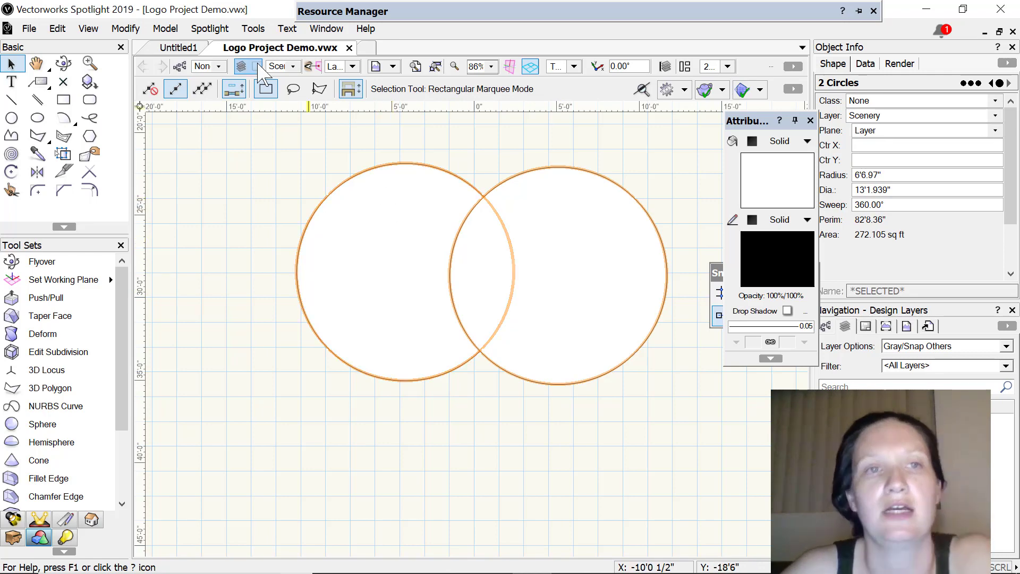
left_click(128, 29)
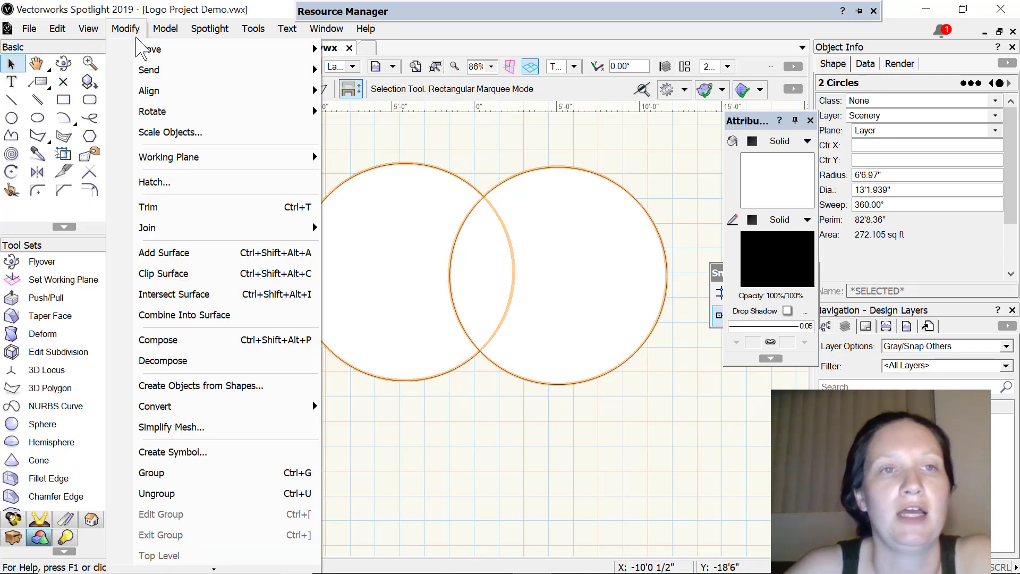
mouse_move(178, 91)
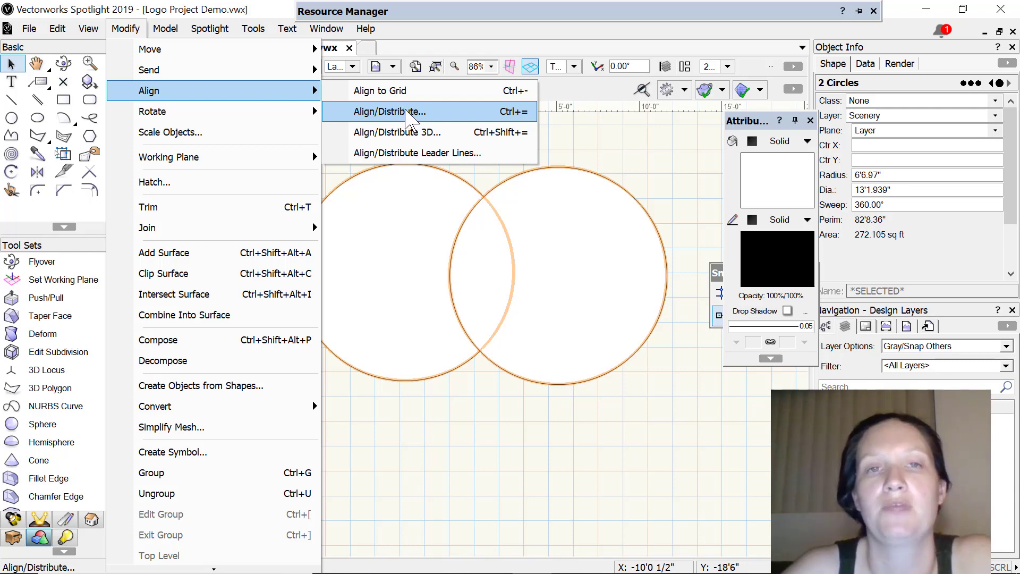
left_click(407, 111)
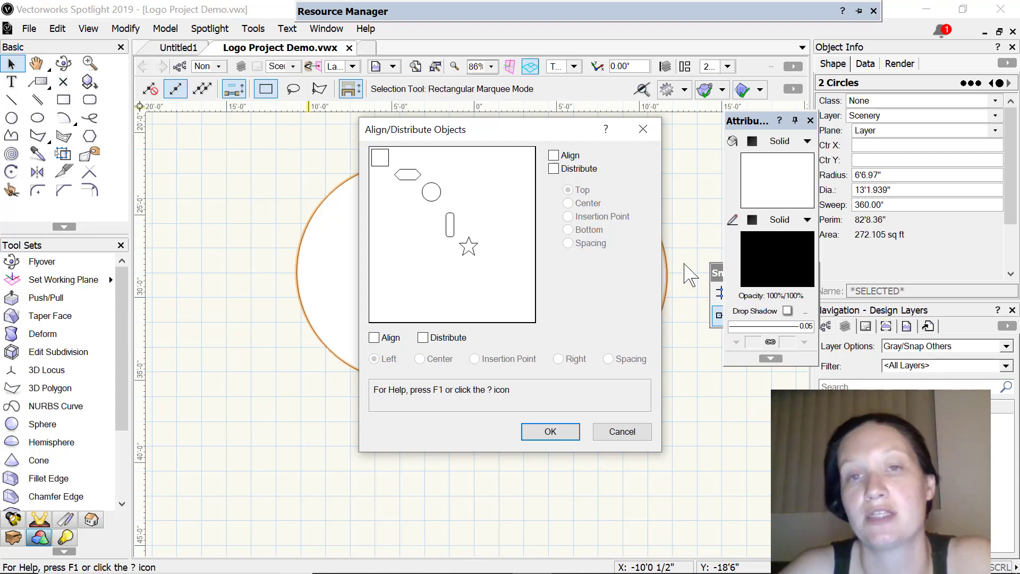
left_click(374, 338)
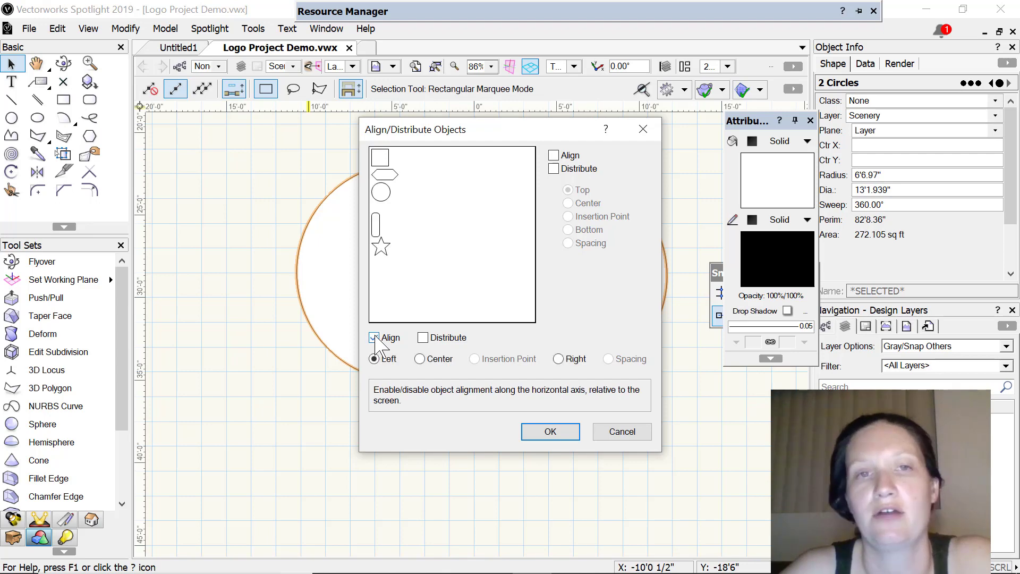
left_click(374, 338)
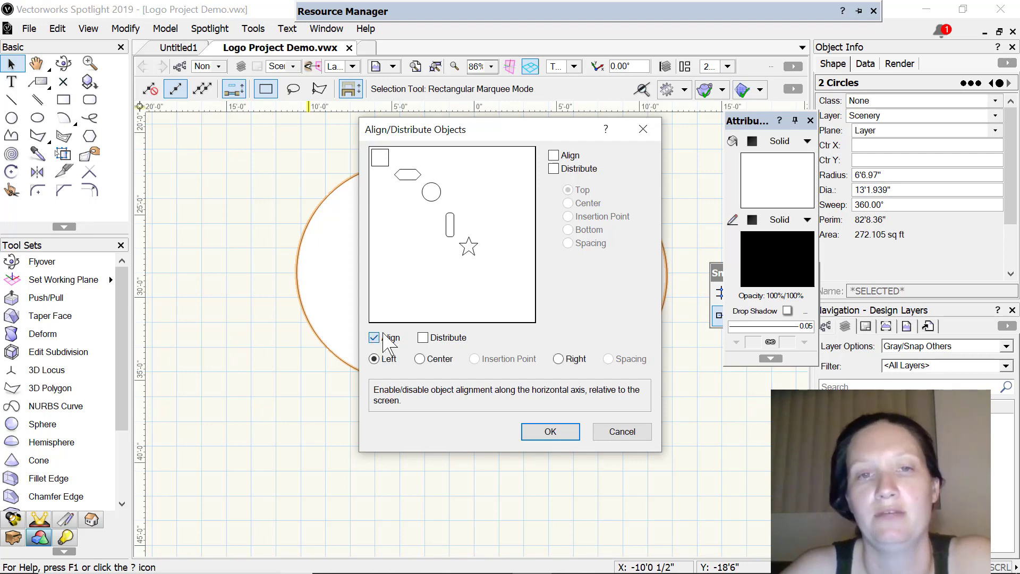
left_click(553, 157)
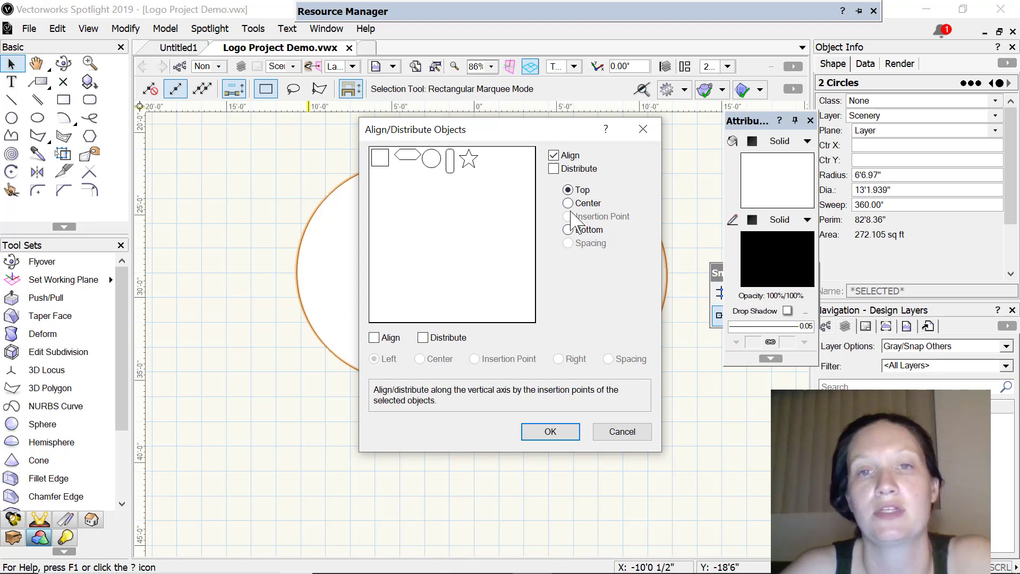
left_click(571, 205)
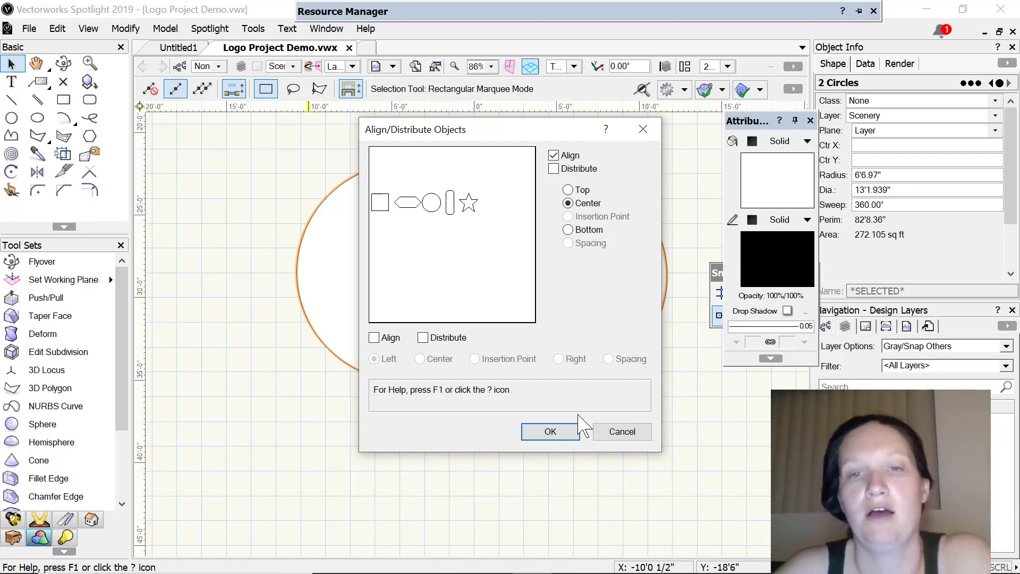
left_click(552, 433)
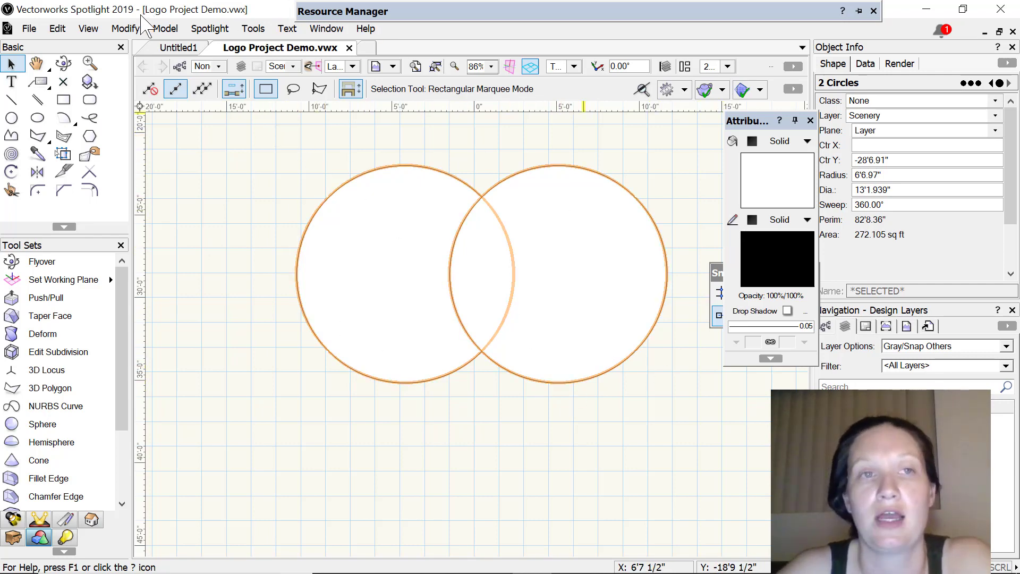
Step: Create the lens shape from the circles' overlap with Intersect Surface and drag both circles aside
left_click(128, 30)
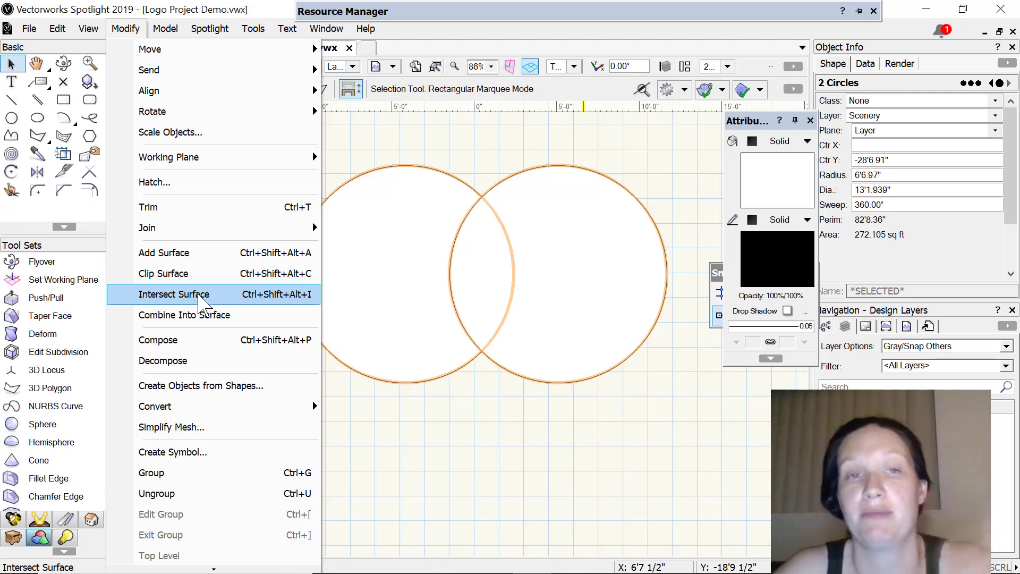
left_click(201, 297)
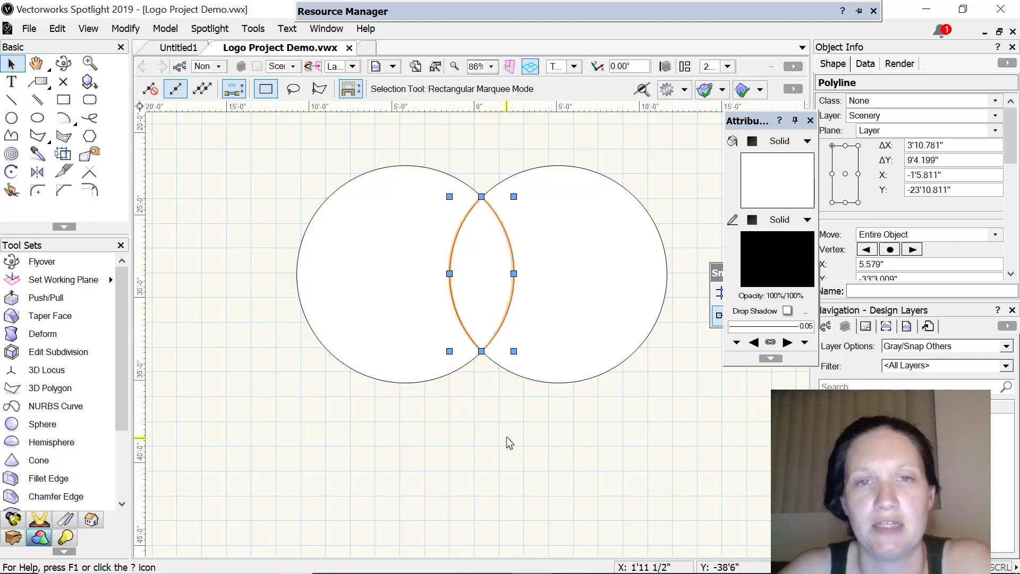
left_click(322, 298)
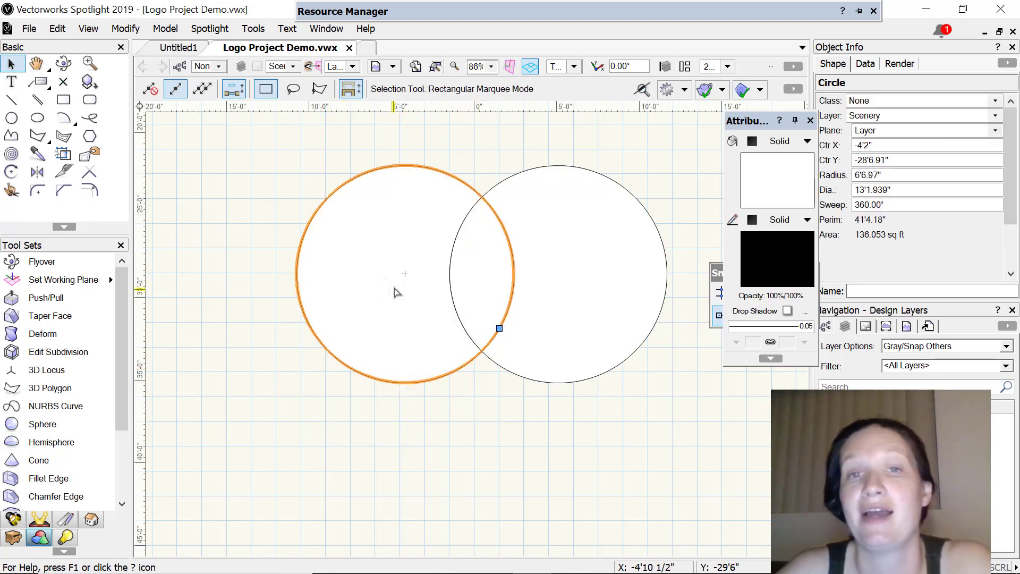
left_click_drag(396, 291, 301, 421)
left_click_drag(578, 325, 732, 490)
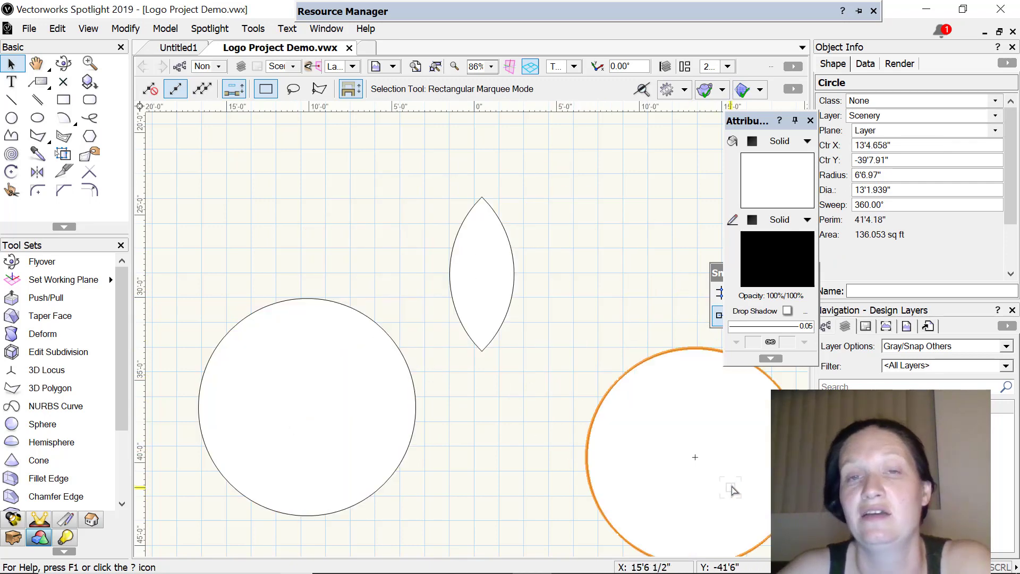
Step: Delete the moved-aside circles, leaving only the lens polyline
left_click(482, 275)
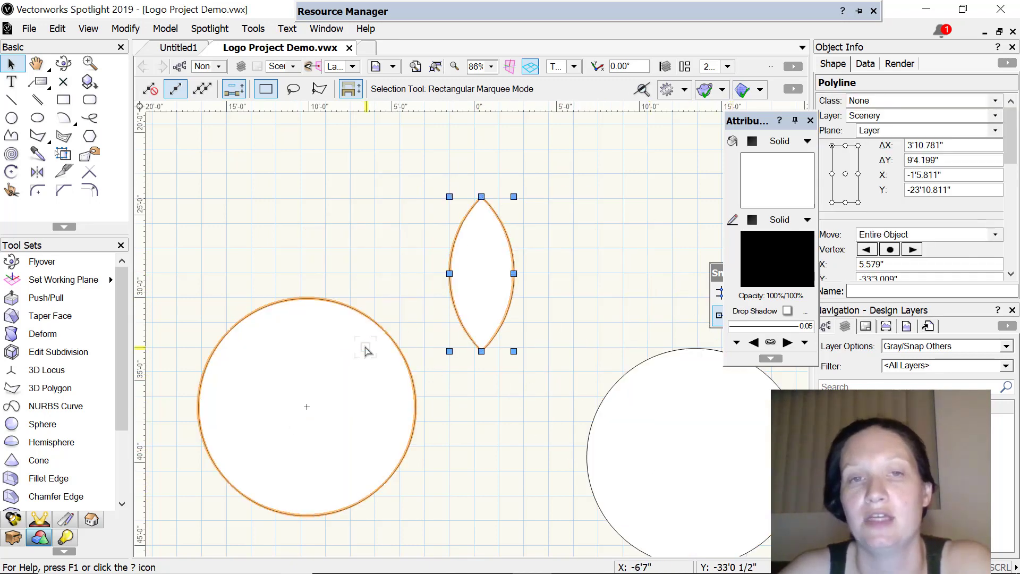
left_click(337, 381)
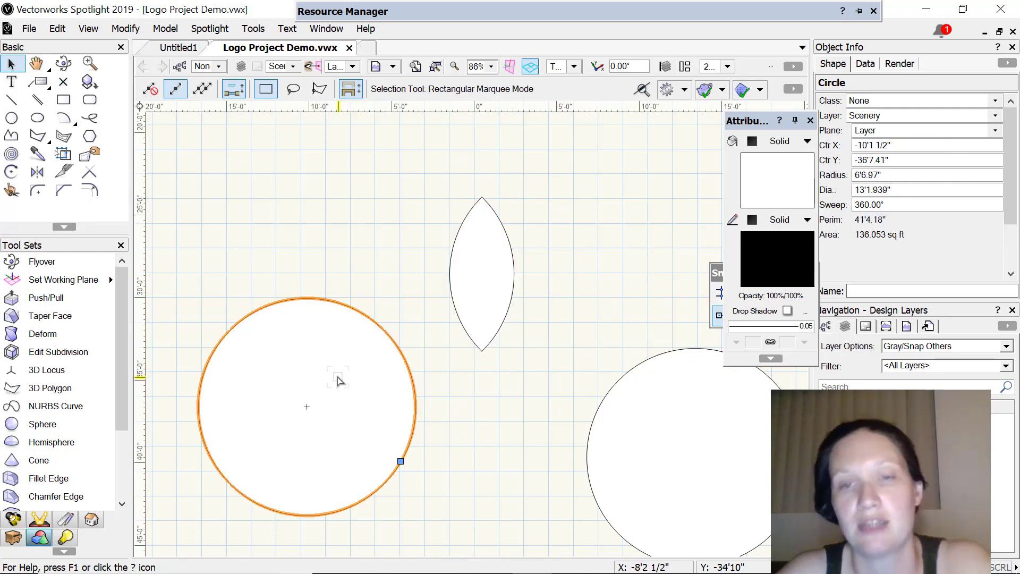
left_click(552, 420)
left_click(650, 449)
key("Delete")
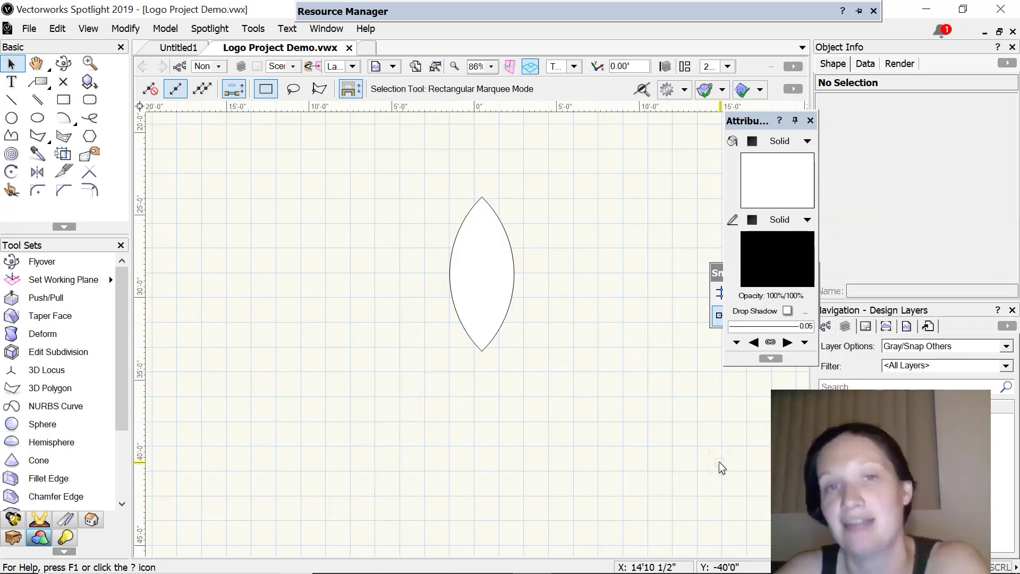
Step: Copy and paste the lens, placing the copy directly below with tips touching
left_click(473, 298)
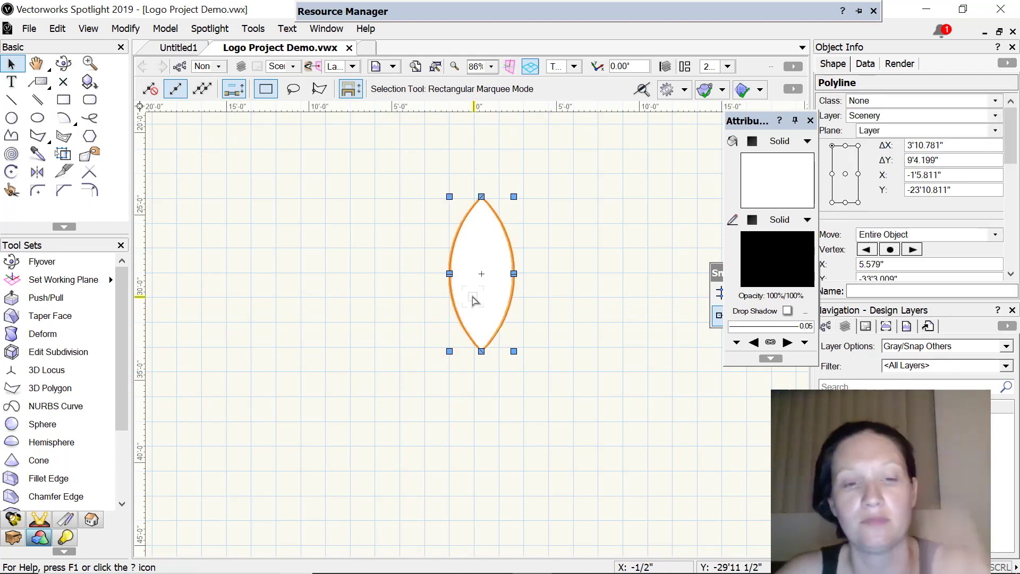
key("ctrl+c")
key("ctrl+v")
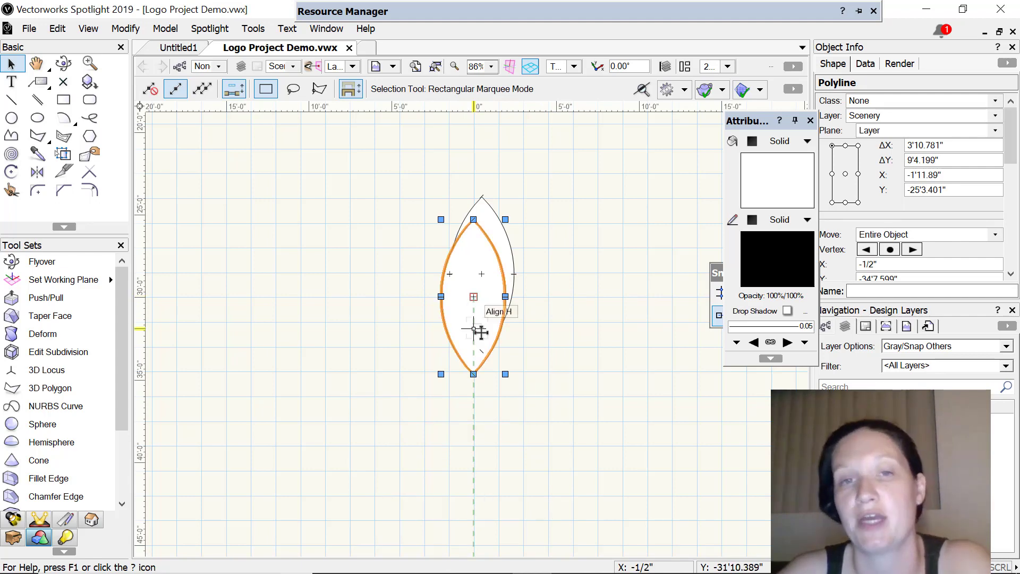
left_click_drag(454, 349, 491, 493)
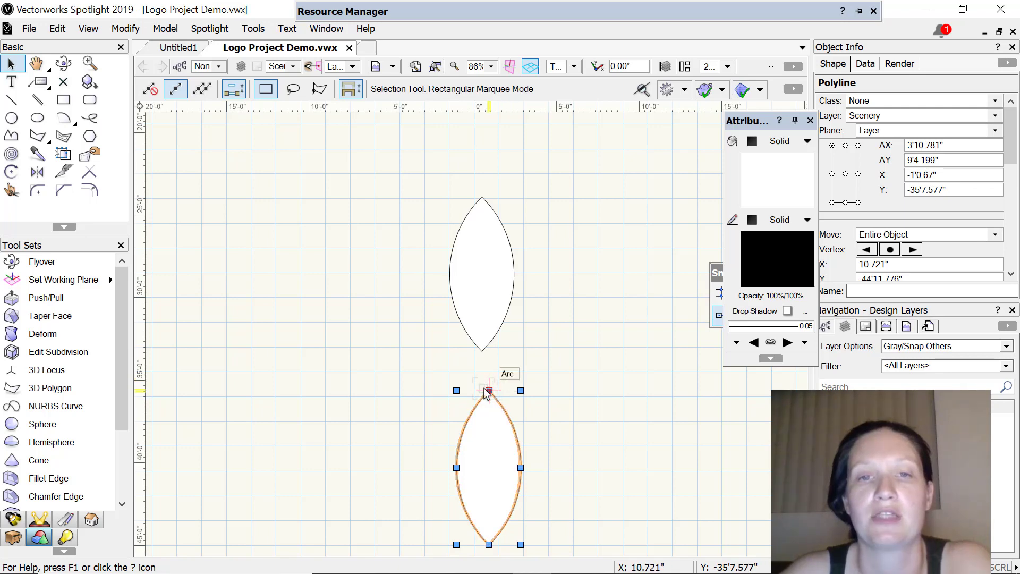
left_click_drag(484, 387, 482, 351)
Step: Select both the upper and lower lenses together
left_click(602, 494)
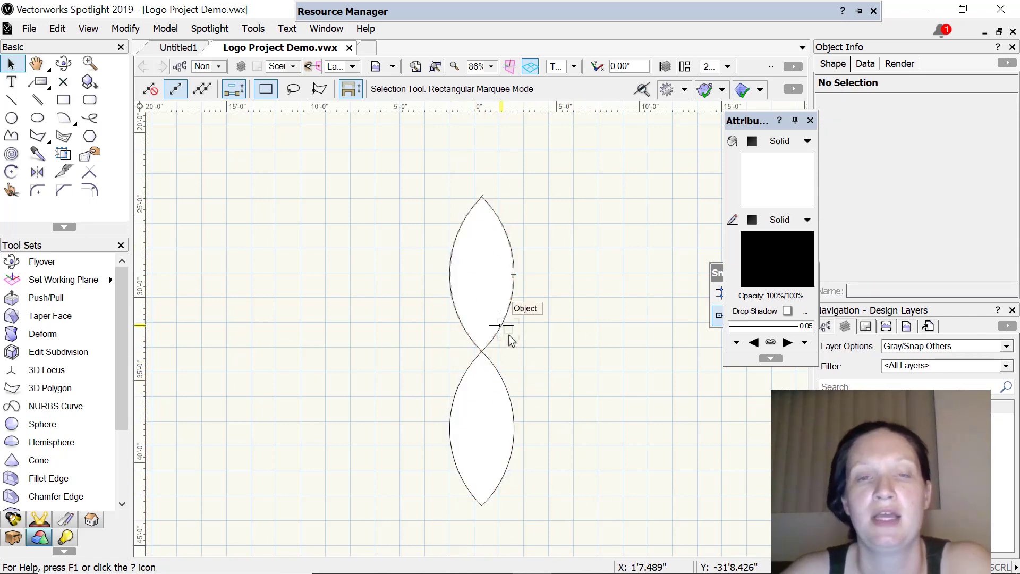
left_click(494, 307)
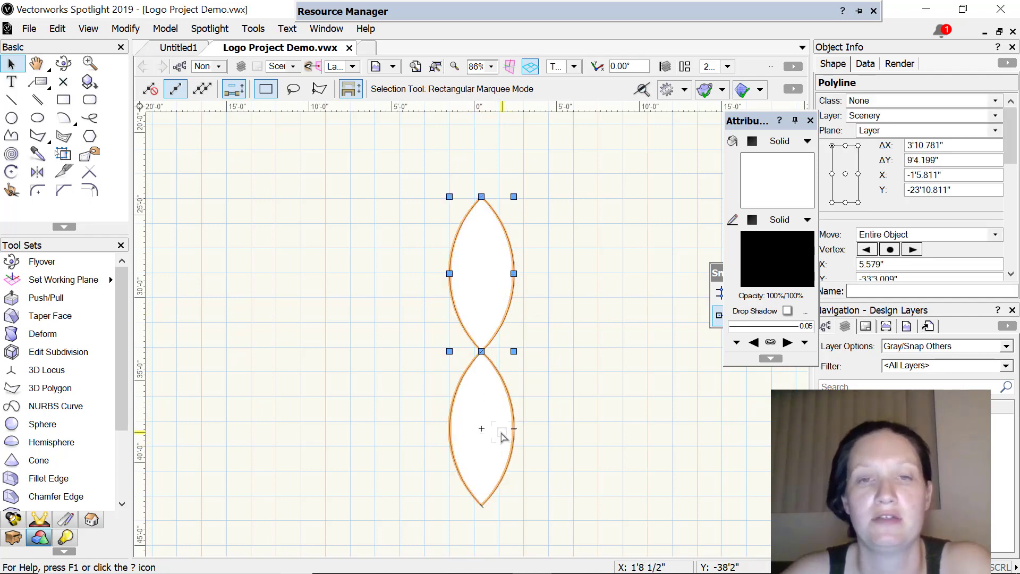
left_click(483, 428, "shift")
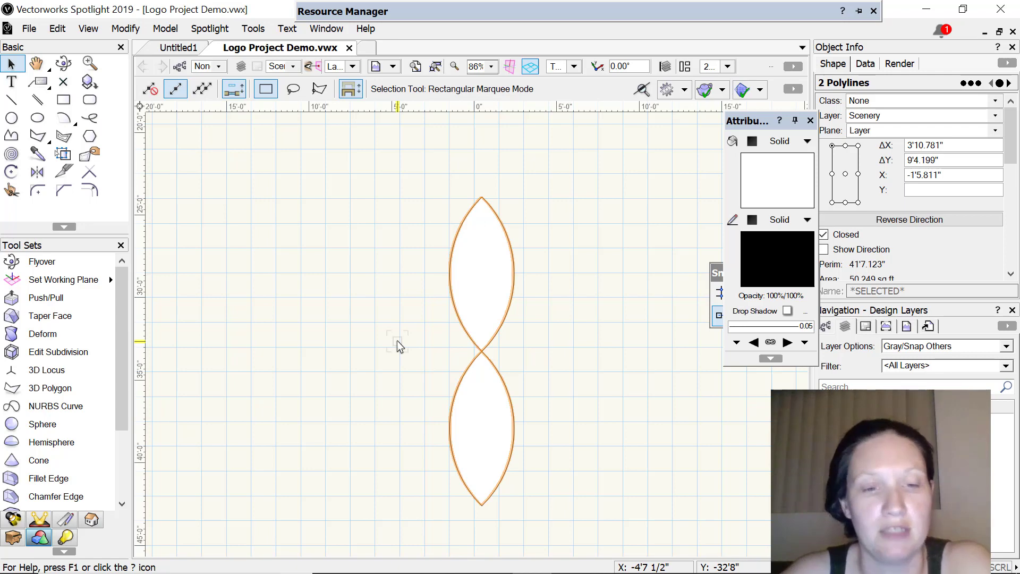
Step: Duplicate the lens pair and rotate the copy 90° about the lenses' meeting point
key("ctrl+d")
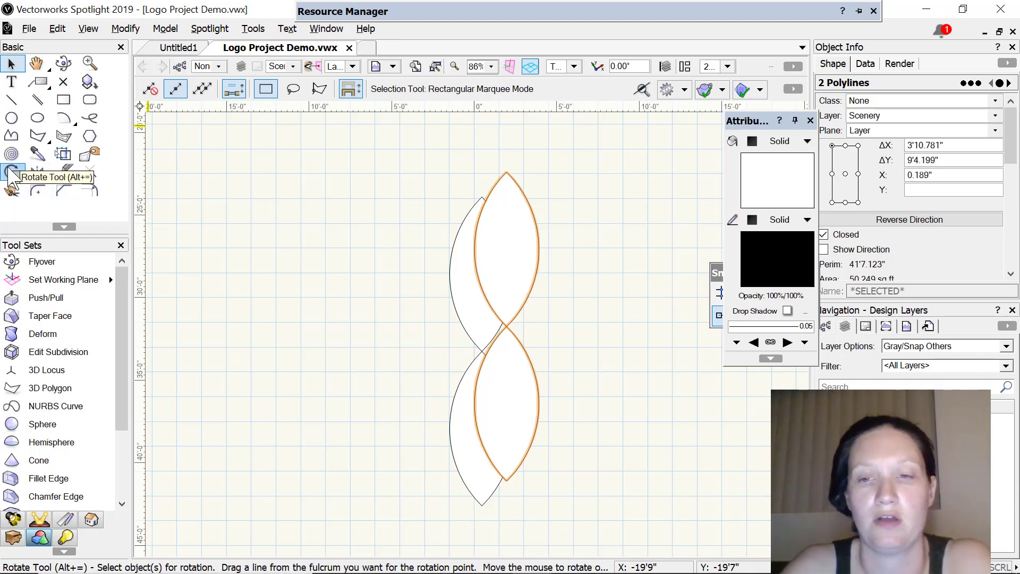
key("alt+equal")
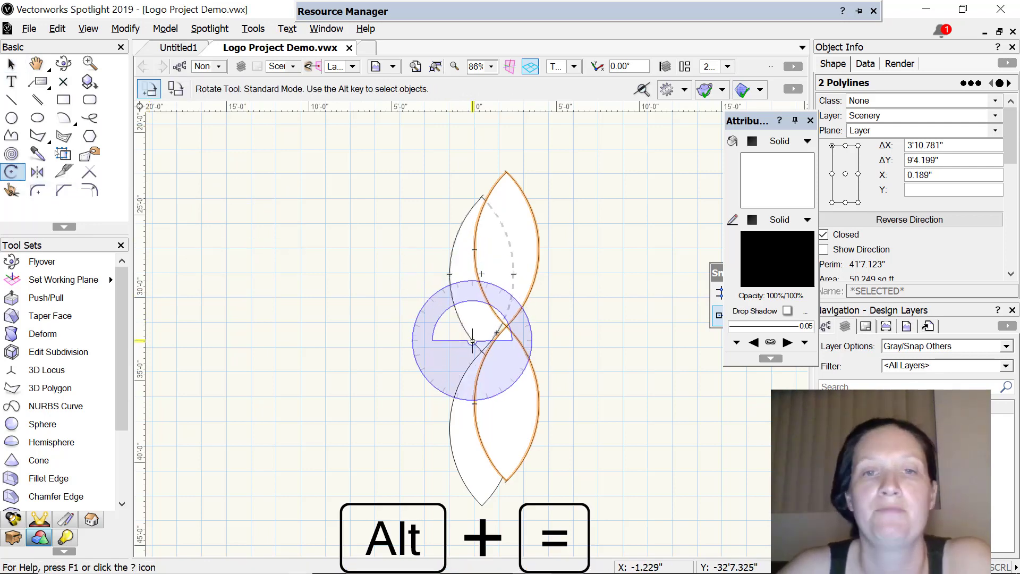
left_click(506, 326)
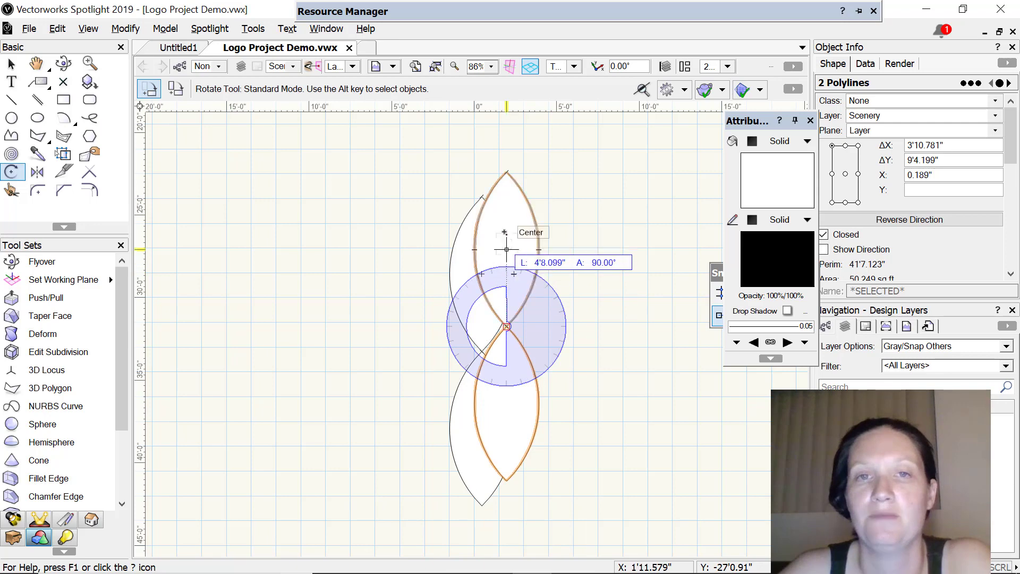
left_click(506, 171)
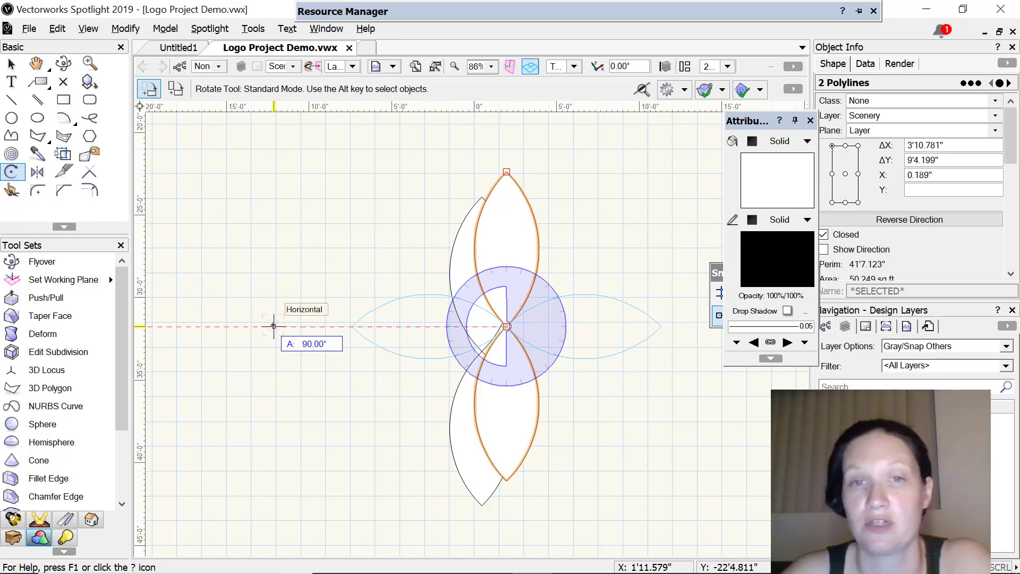
key("shift")
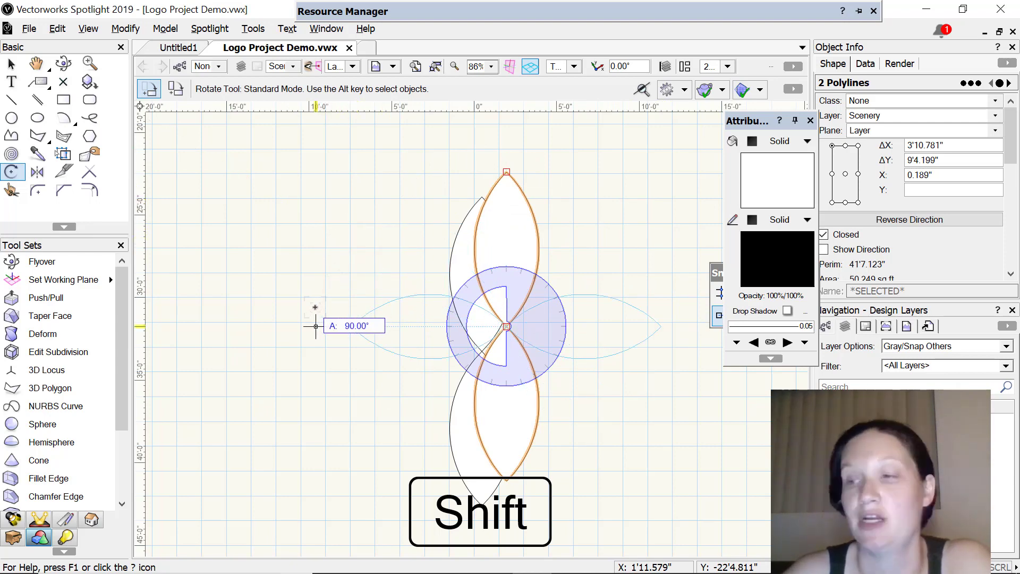
left_click(315, 308)
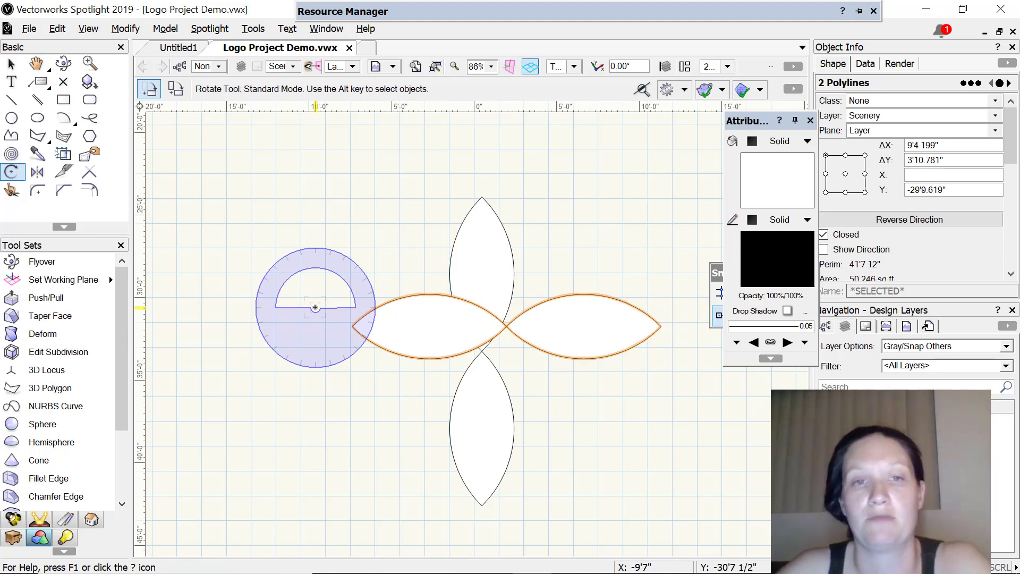
Step: Move the horizontal lens pair onto the vertical pair's centre point
key("x")
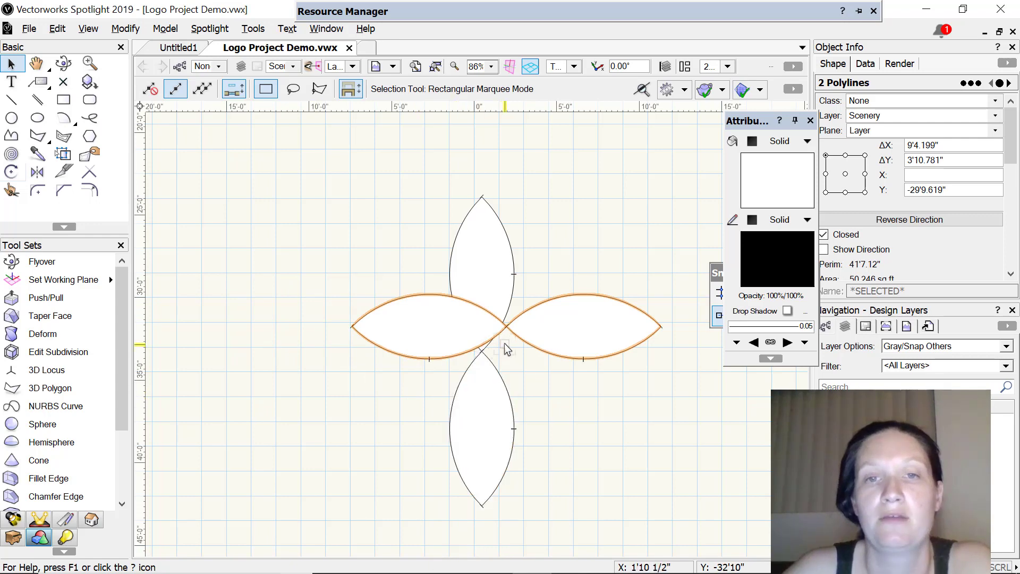
left_click_drag(503, 341, 506, 329)
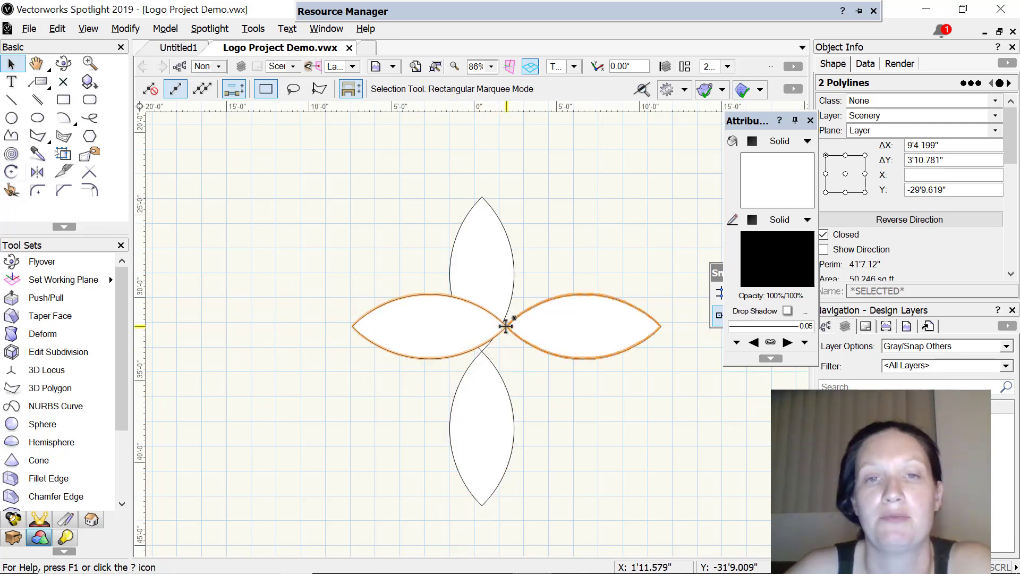
left_click_drag(506, 326, 485, 352)
left_click(336, 463)
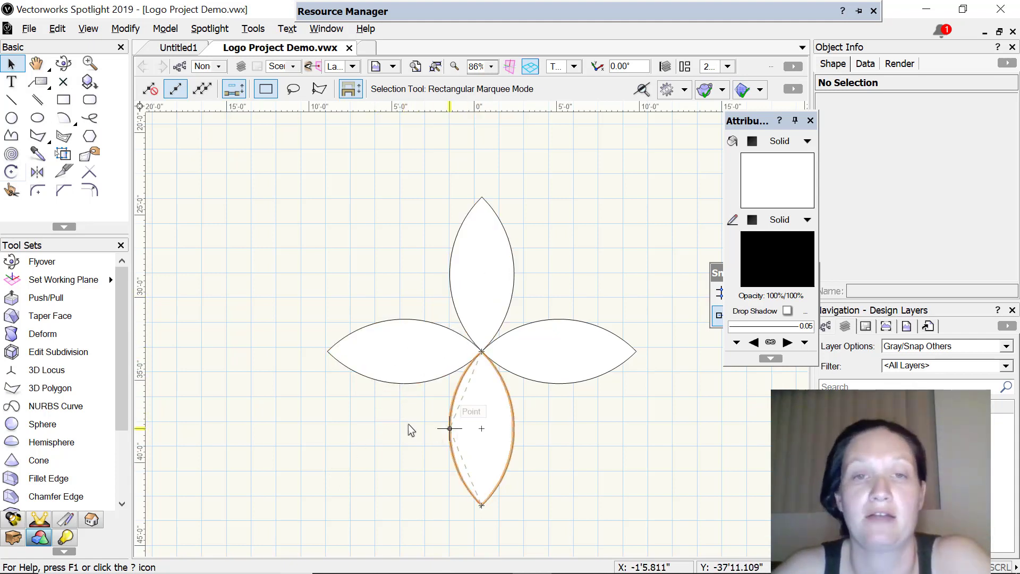
Step: Duplicate the horizontal petal pair and move the copy up to the top tips
left_click(412, 370)
left_click(556, 360, "shift")
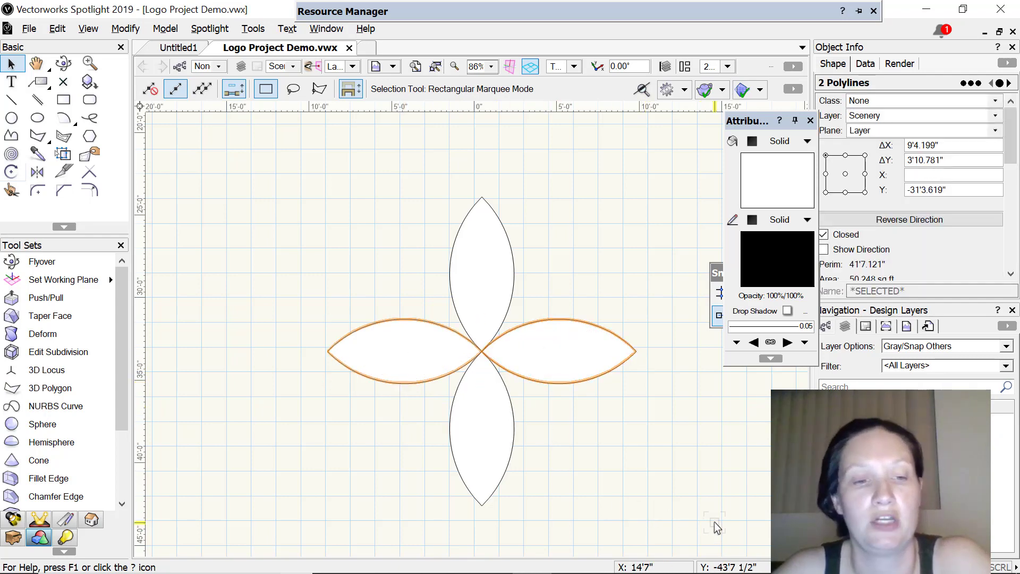
key("ctrl+d")
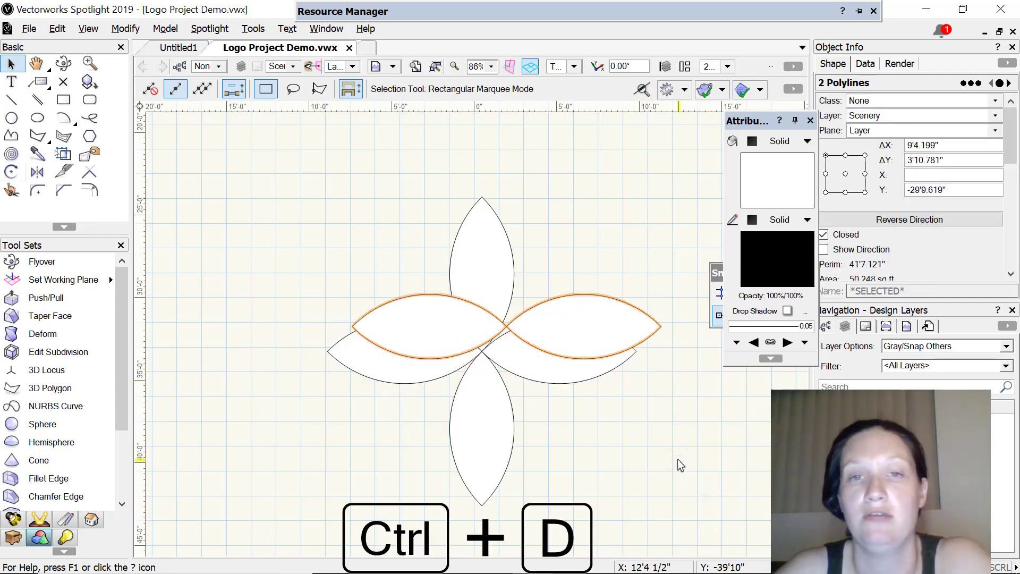
left_click_drag(507, 326, 481, 196)
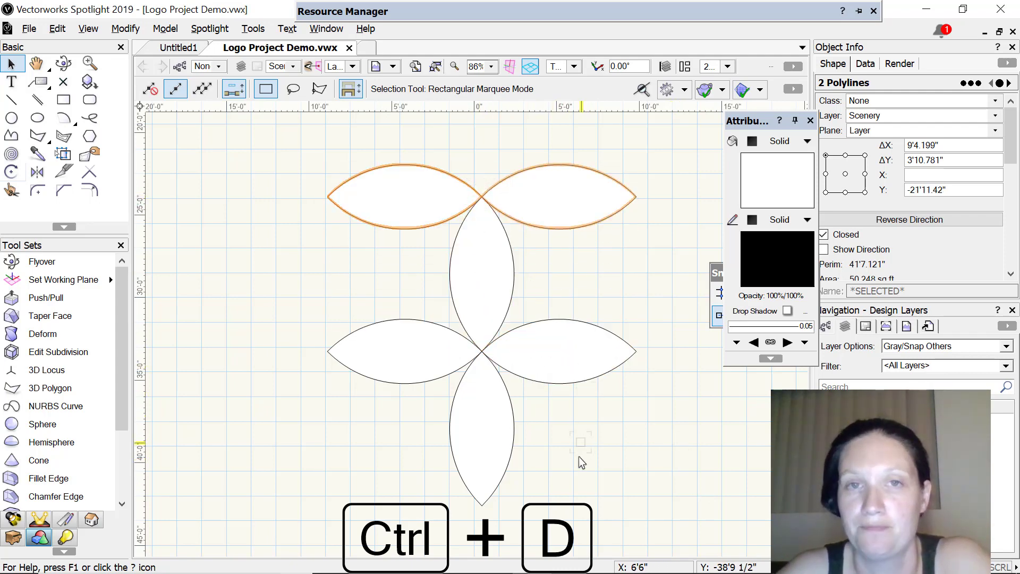
Step: Duplicate the pair again and move that copy down to the bottom tips
key("ctrl+d")
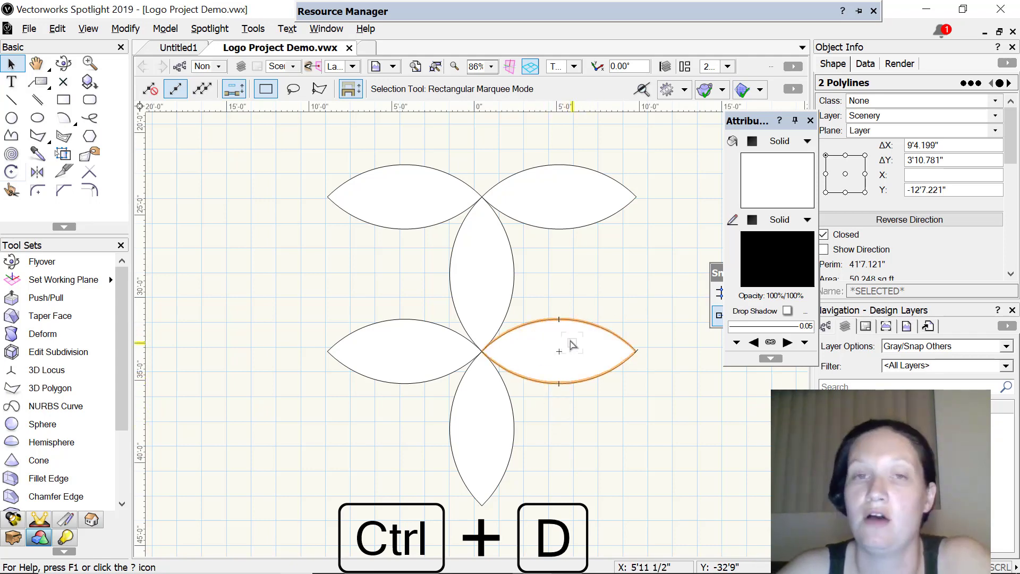
scroll(573, 341, "up", 2)
scroll(573, 341, "down", 5)
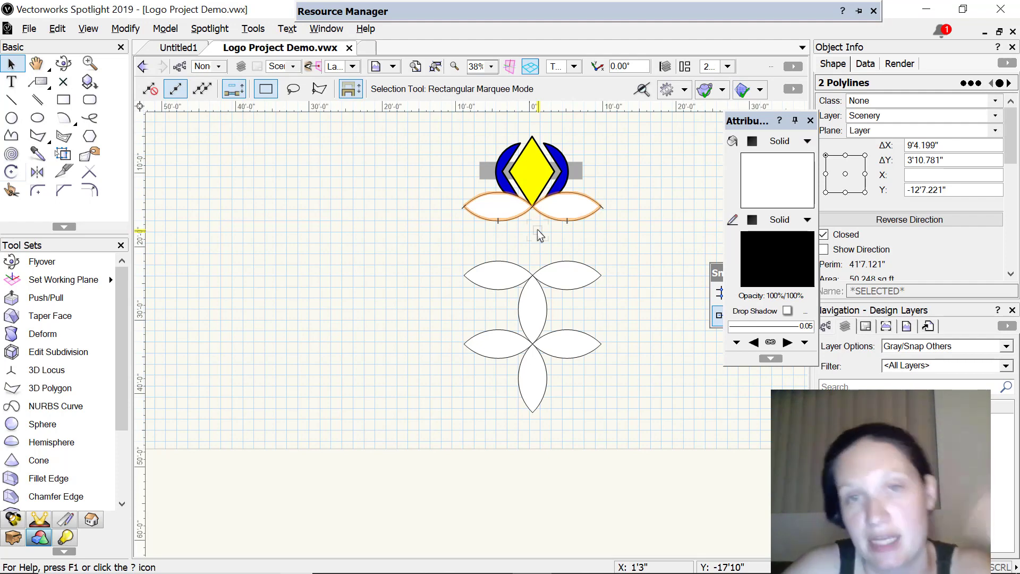
left_click_drag(532, 206, 533, 411)
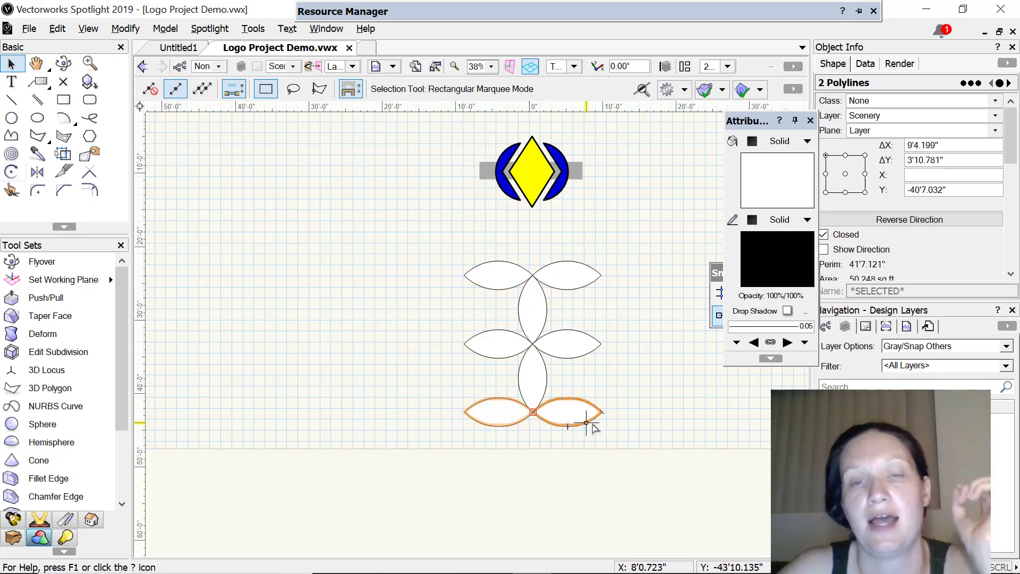
scroll(590, 418, "down", 1)
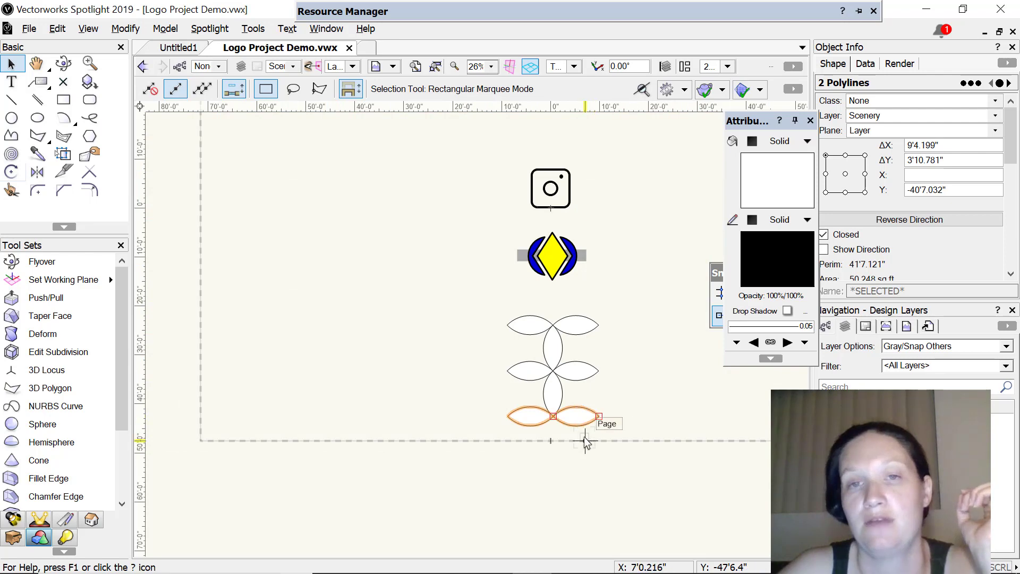
scroll(587, 434, "up", 1)
scroll(585, 437, "up", 1)
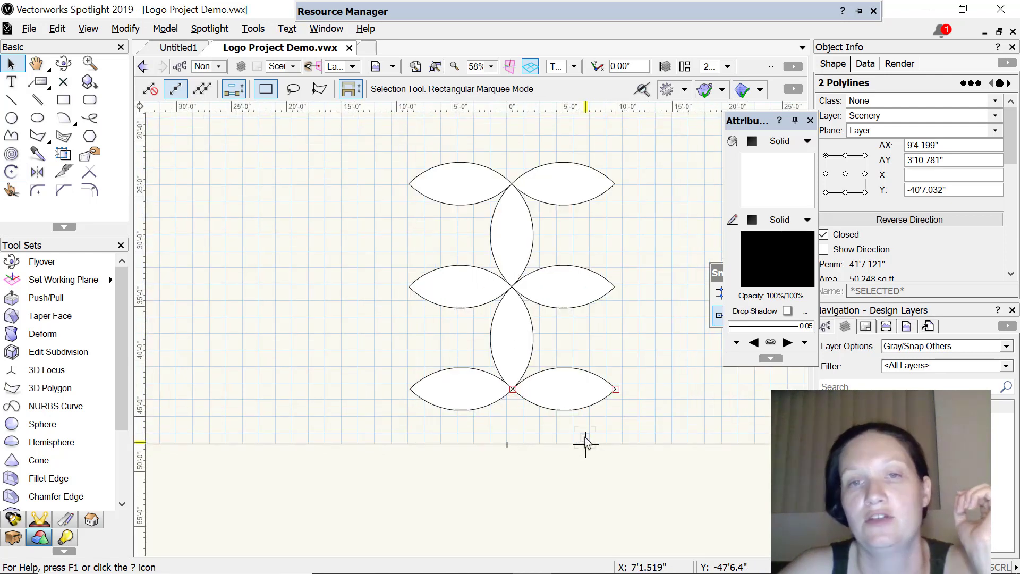
Step: Duplicate the vertical petal pair and move the copy to the left ends
left_click(515, 244)
left_click(521, 330, "shift")
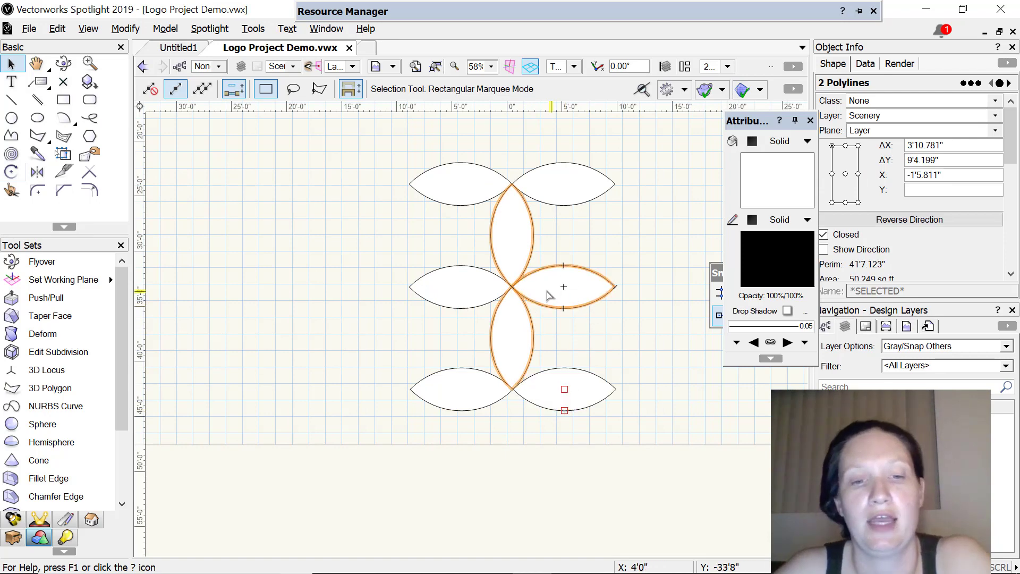
key("ctrl+d")
left_click_drag(550, 295, 403, 288)
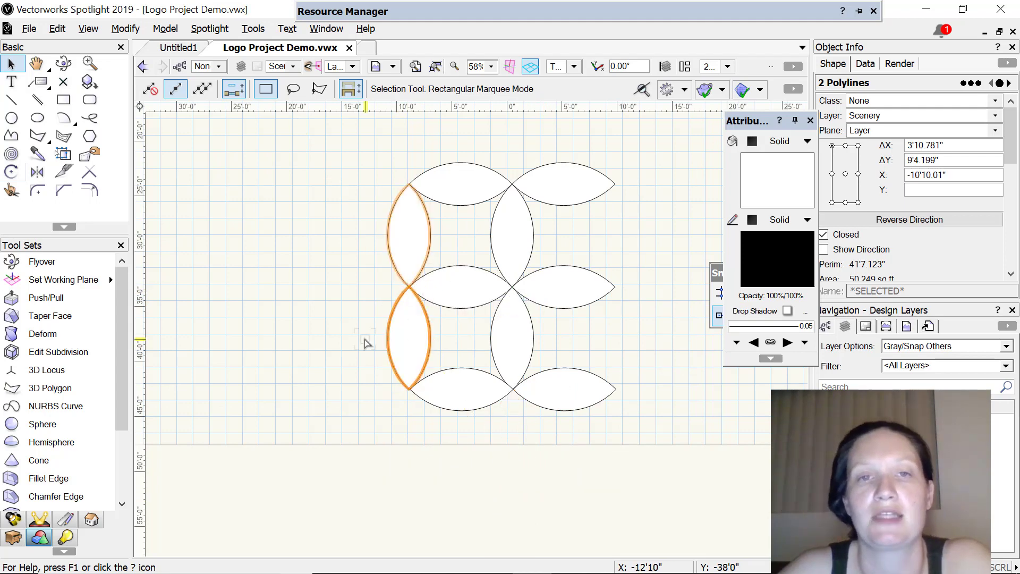
Step: Duplicate the left vertical pair and move the copy to the right ends
key("ctrl+d")
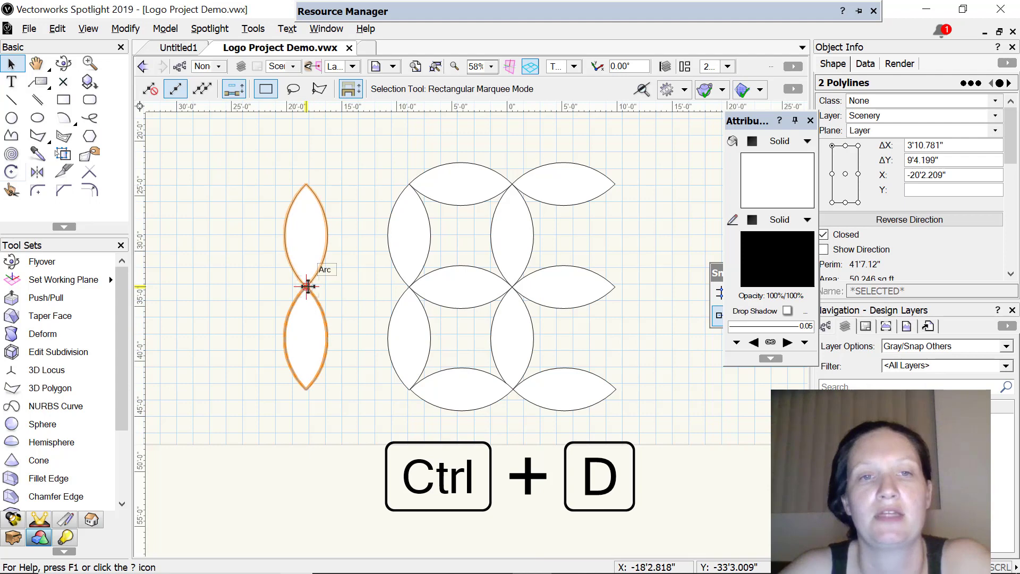
left_click_drag(307, 287, 616, 287)
left_click(321, 392)
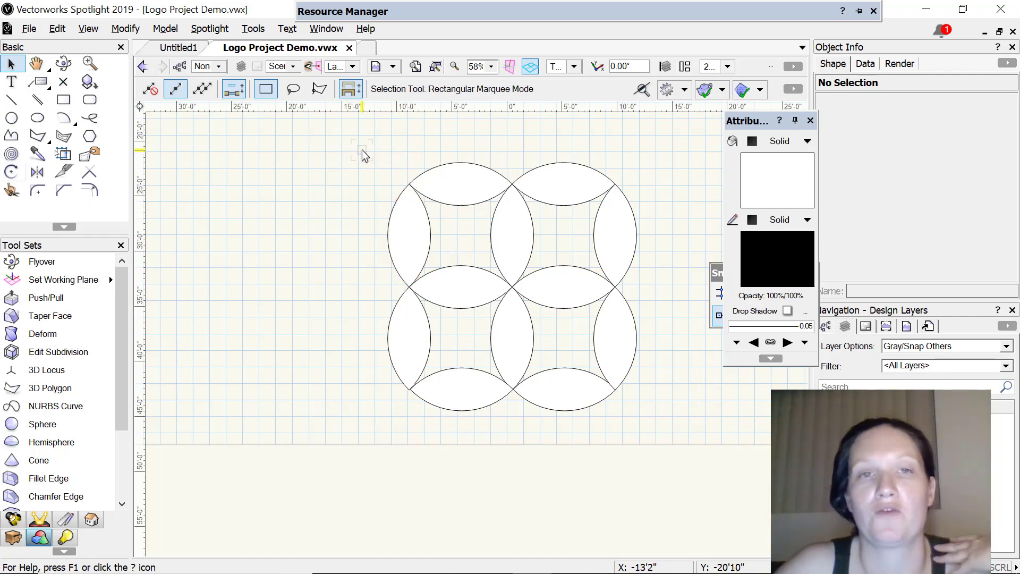
Step: Select the top-left circle's four petals and use Combine Into Surface to fill its 9'3.158"-wide centre
left_click_drag(363, 151, 543, 319)
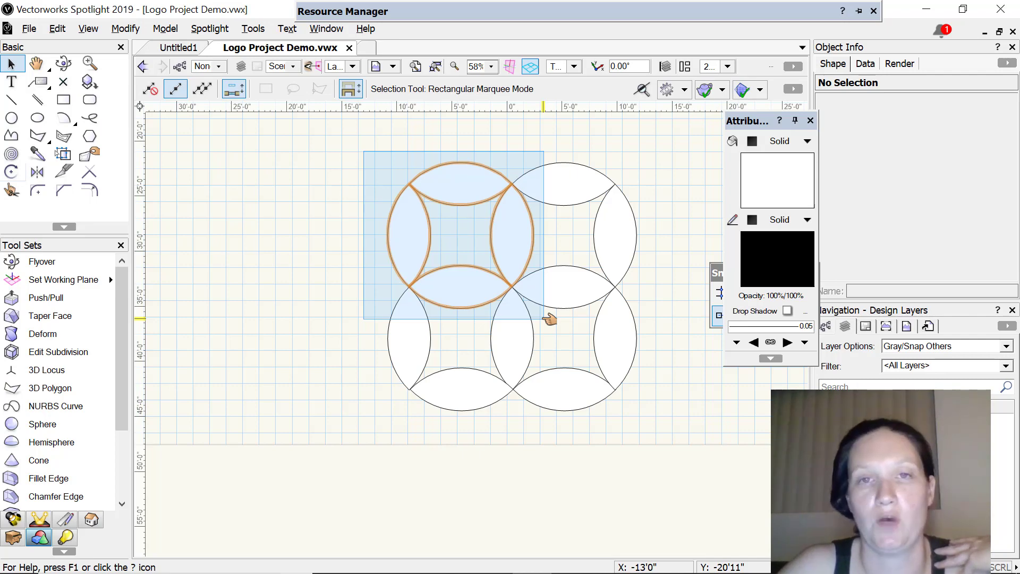
left_click_drag(544, 319, 545, 317)
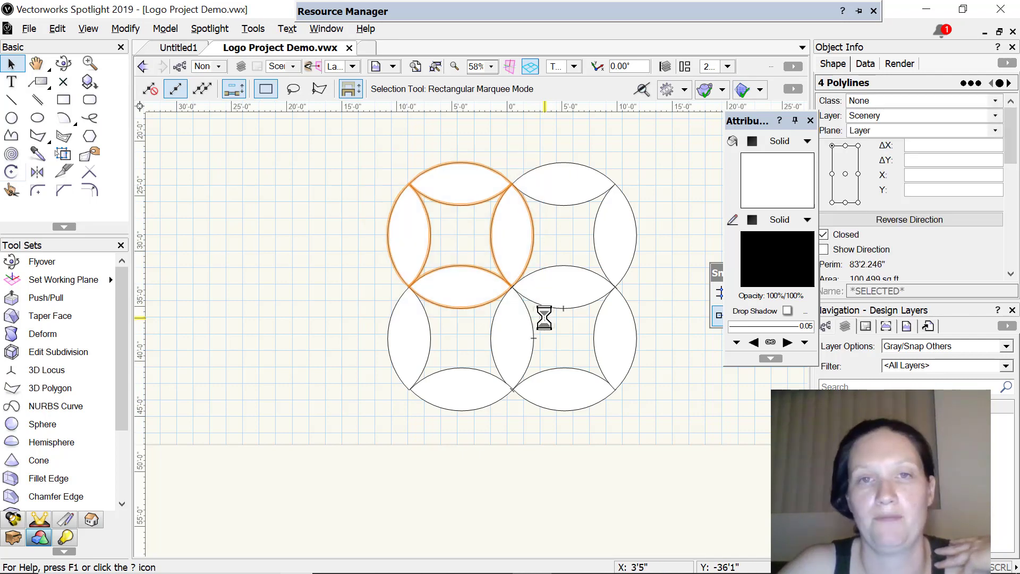
left_click(131, 31)
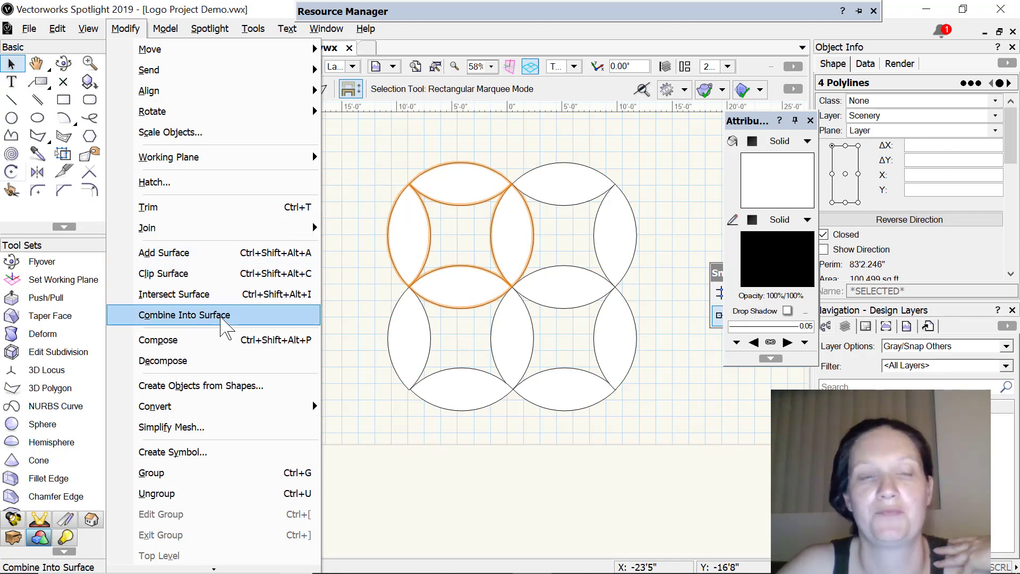
left_click(221, 319)
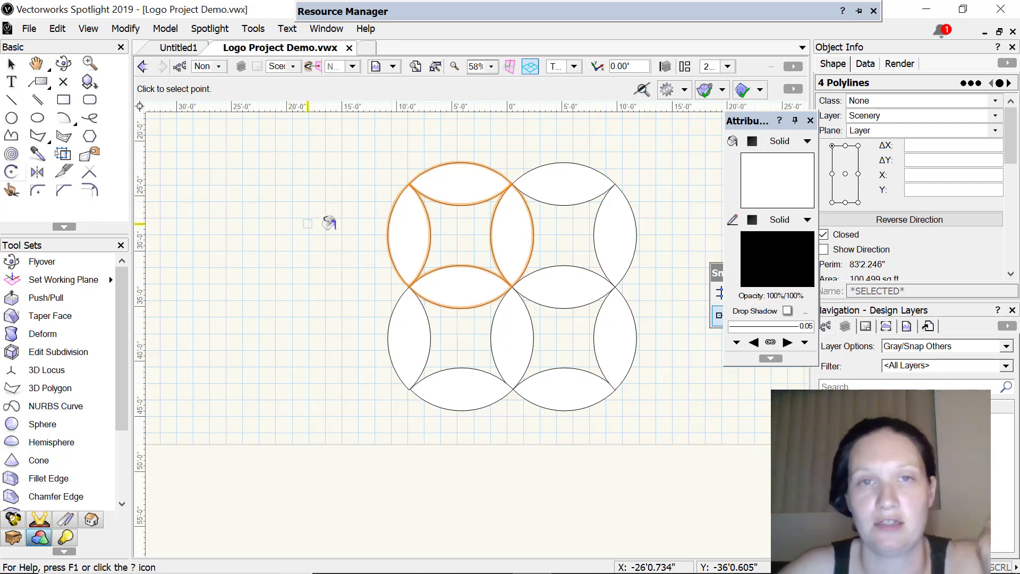
left_click(453, 227)
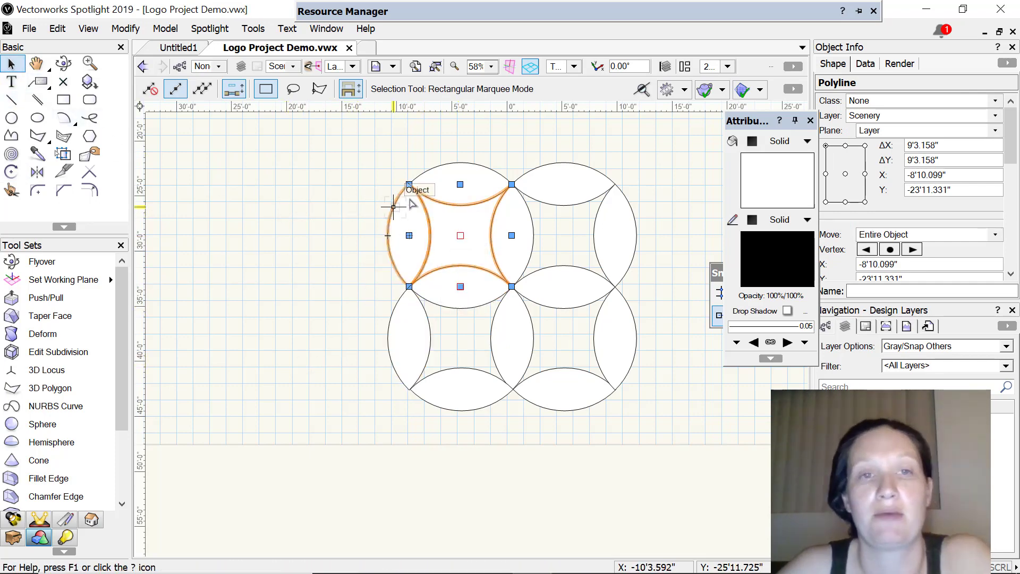
Step: Combine the top-right circle's petals into a surface, creating its concave four-pointed centre shape
left_click(655, 152)
left_click_drag(623, 186, 490, 318)
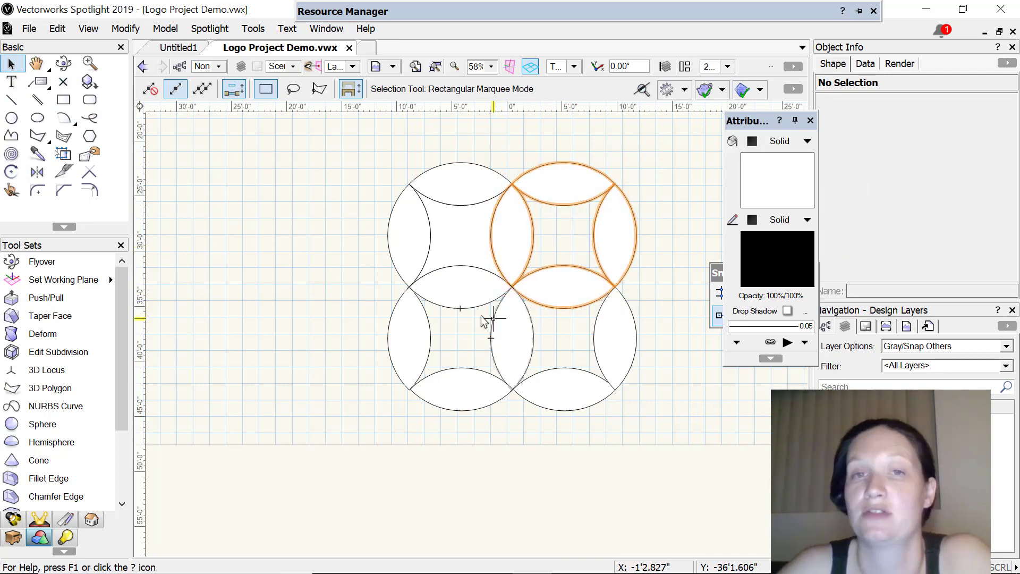
left_click(126, 28)
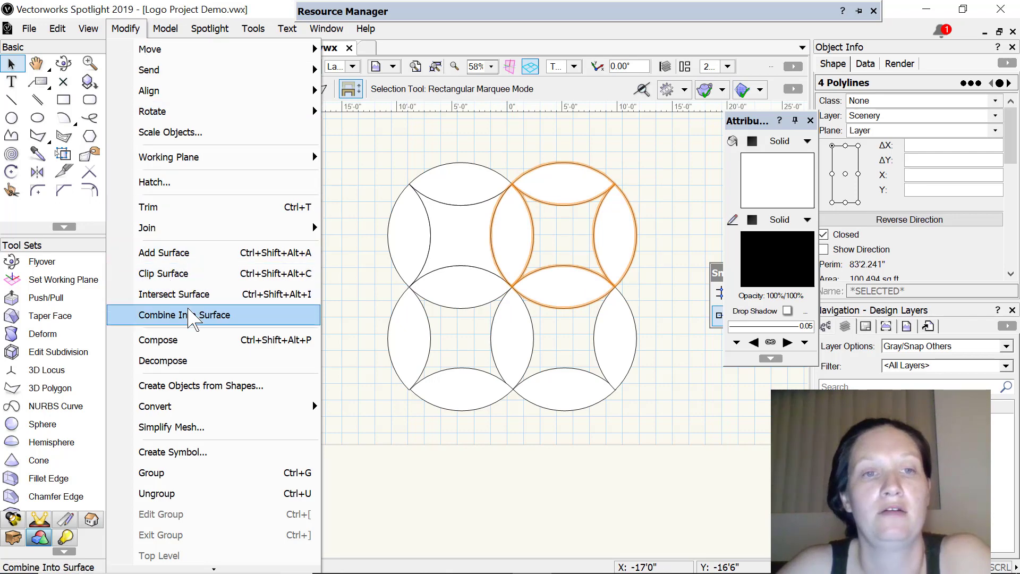
left_click(191, 316)
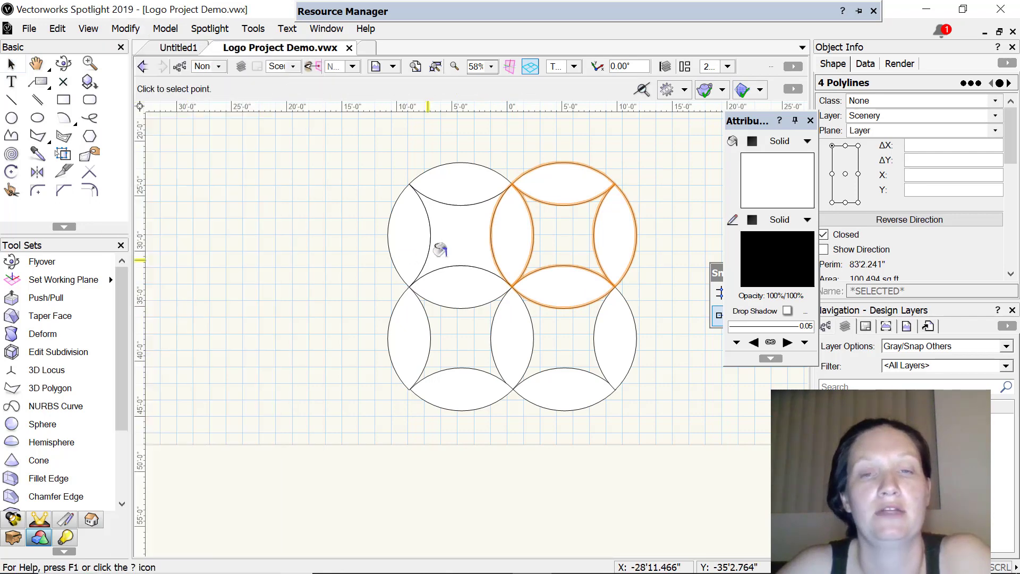
left_click(569, 234)
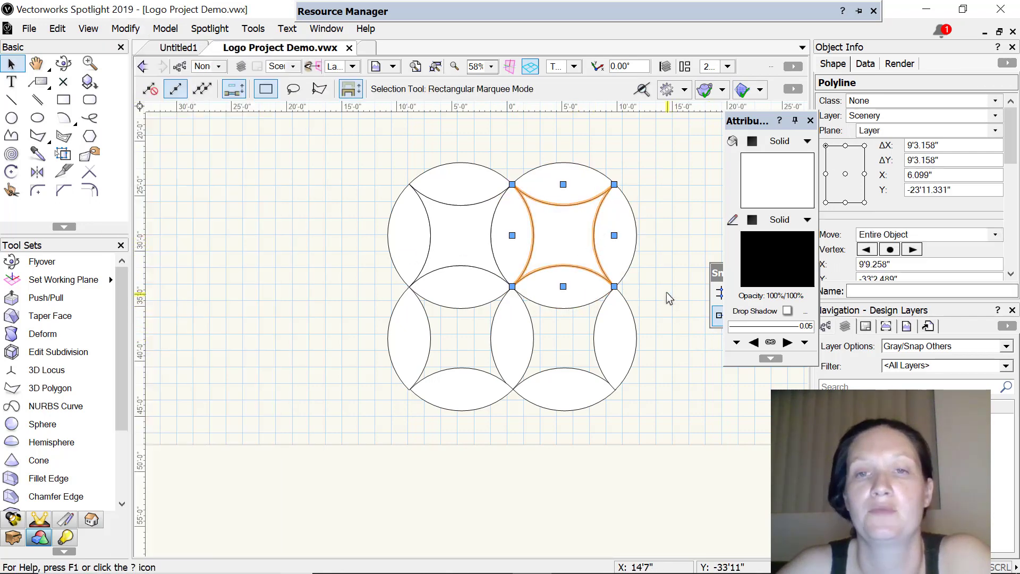
Step: Select the bottom-right circle's arcs for a surface combine, then cancel the operation
left_click_drag(662, 278, 460, 413)
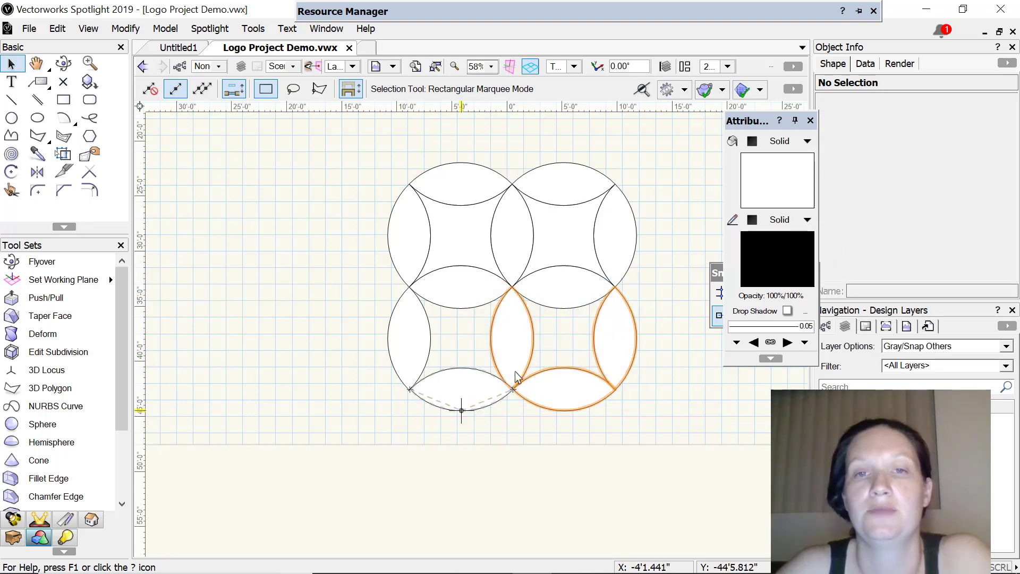
left_click(563, 308, "shift")
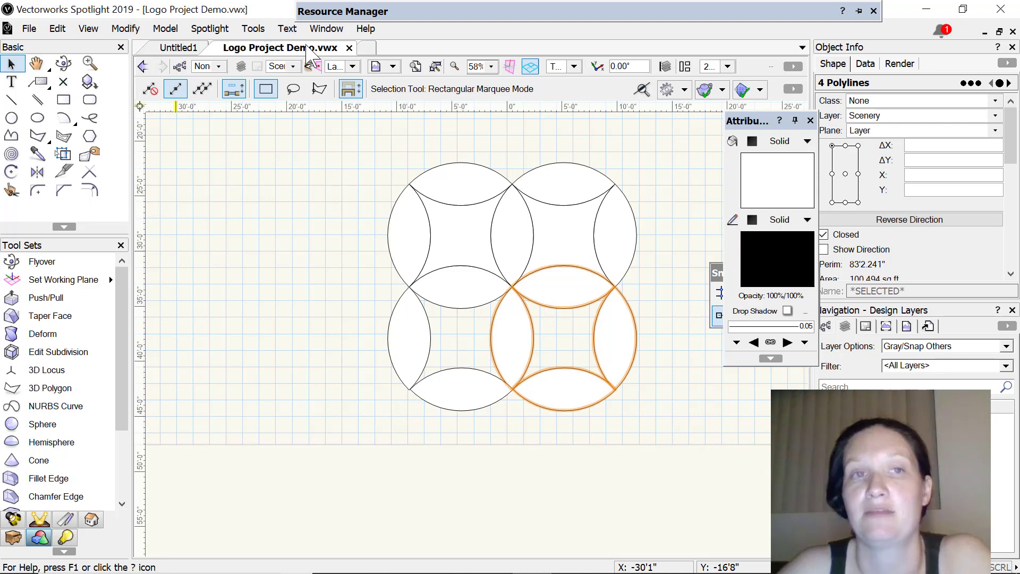
left_click(126, 28)
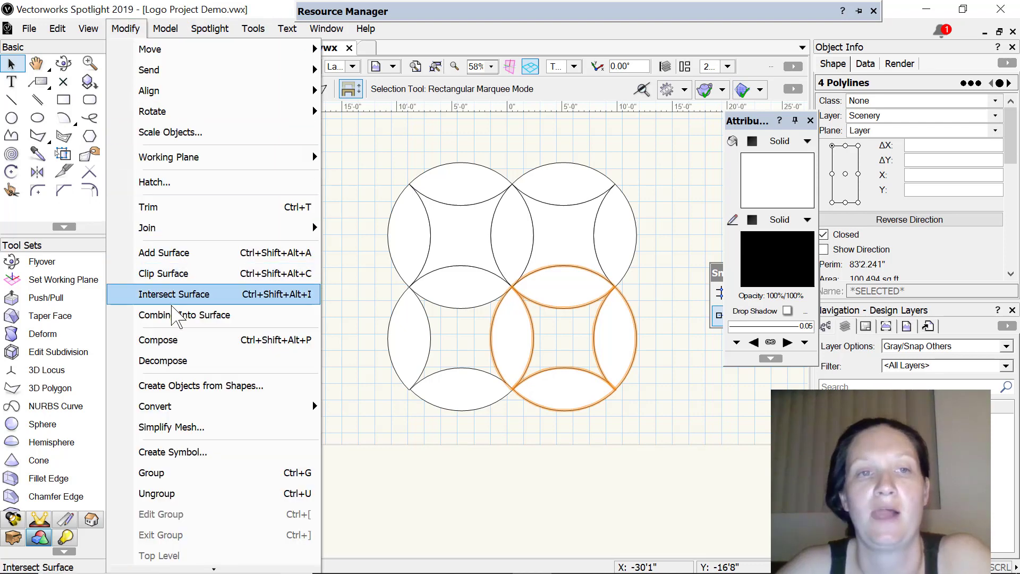
left_click(175, 315)
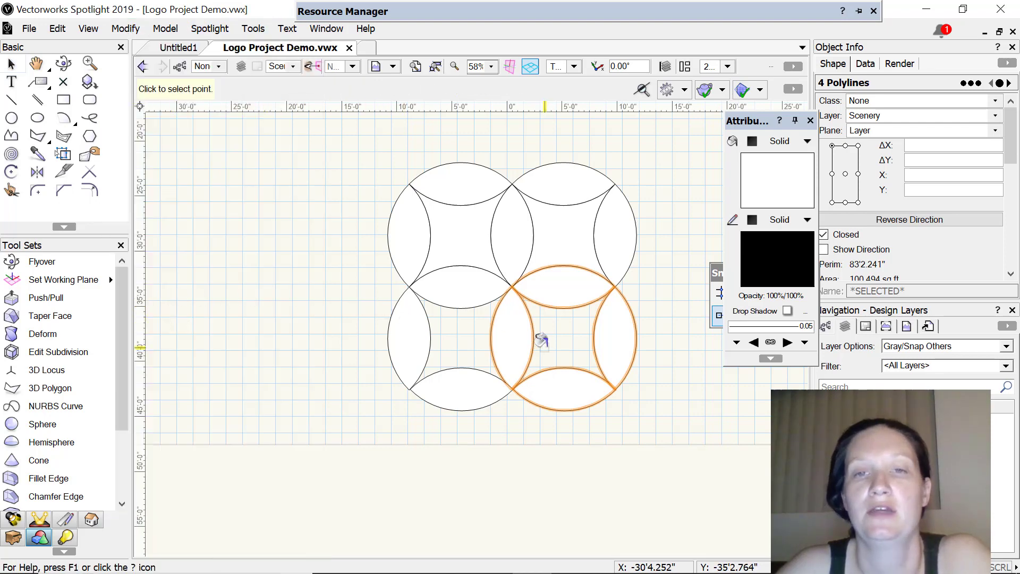
key("x")
key("x")
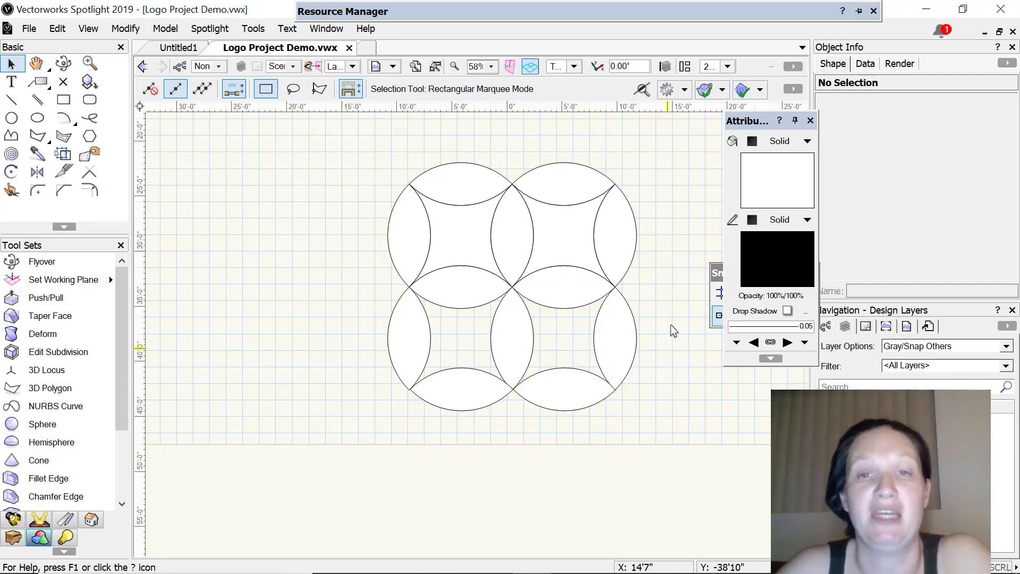
Step: Create an intersection surface inside the bottom-right circle from its four marquee-selected arcs
mouse_move(663, 263)
left_mouse_down()
mouse_move(523, 431)
mouse_move(481, 431)
left_mouse_up()
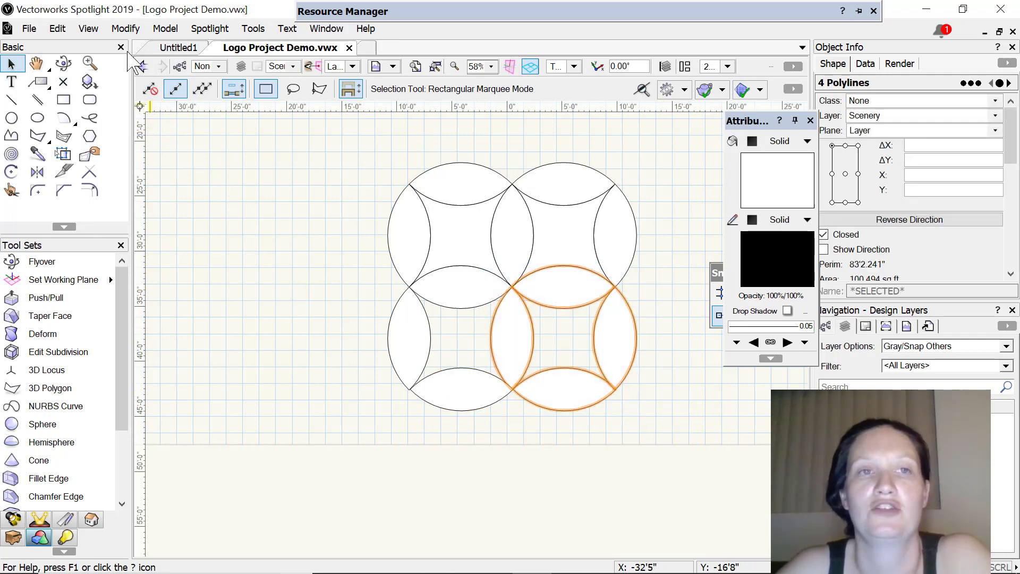
left_click(125, 29)
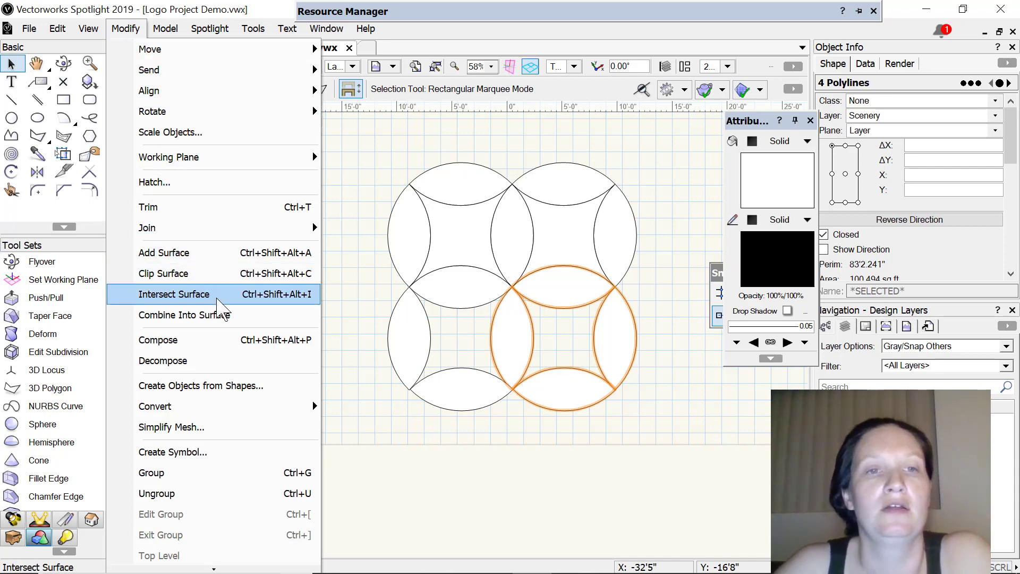
left_click(207, 293)
left_click(553, 330)
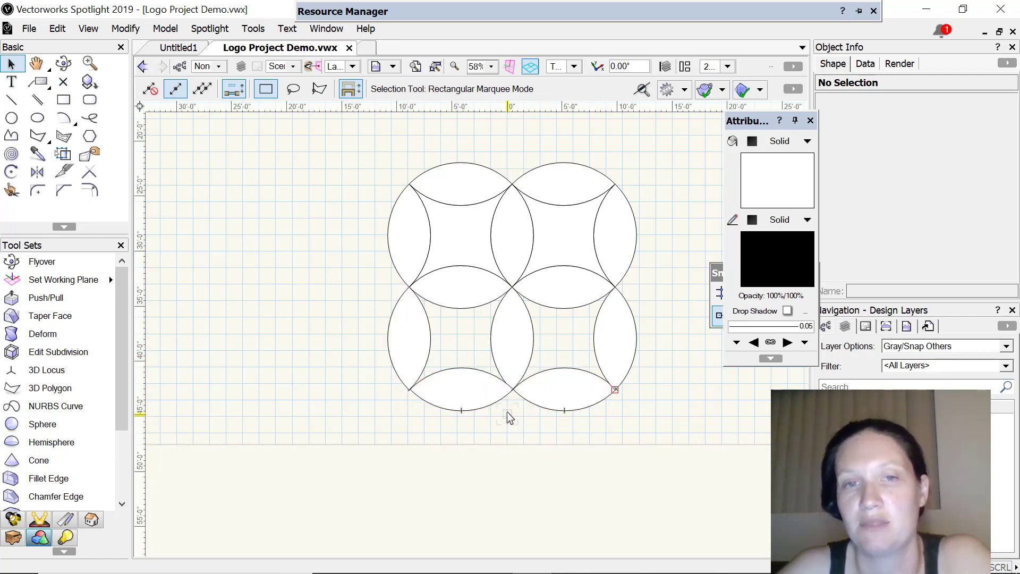
Step: Zoom into the bottom arc crossing and nudge both lens shapes down to Y -40'7.818"
scroll(499, 411, "up", 2)
scroll(506, 423, "up", 7)
middle_click_drag(529, 185, 519, 274)
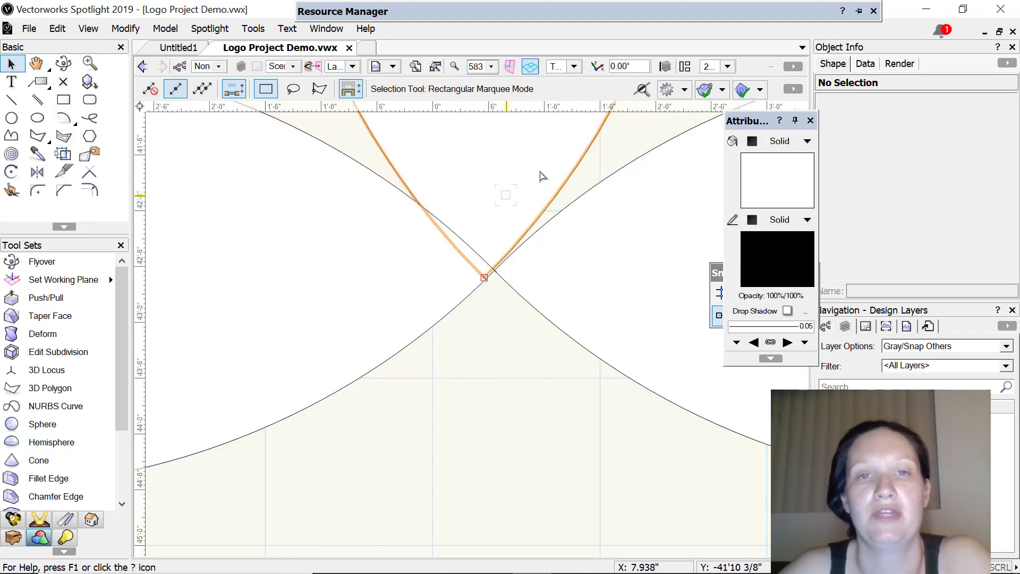
left_click(319, 297)
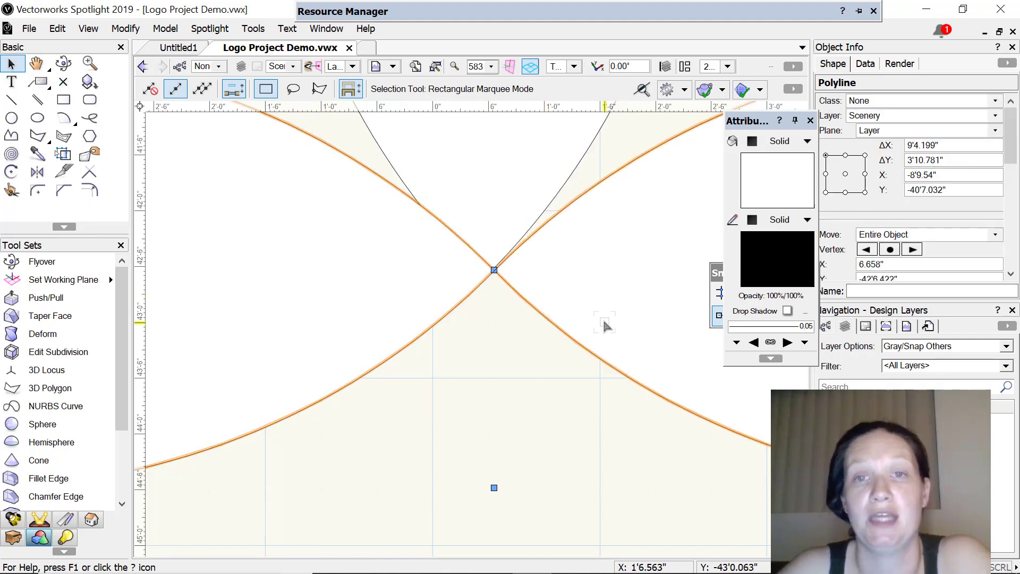
key("ctrl+a")
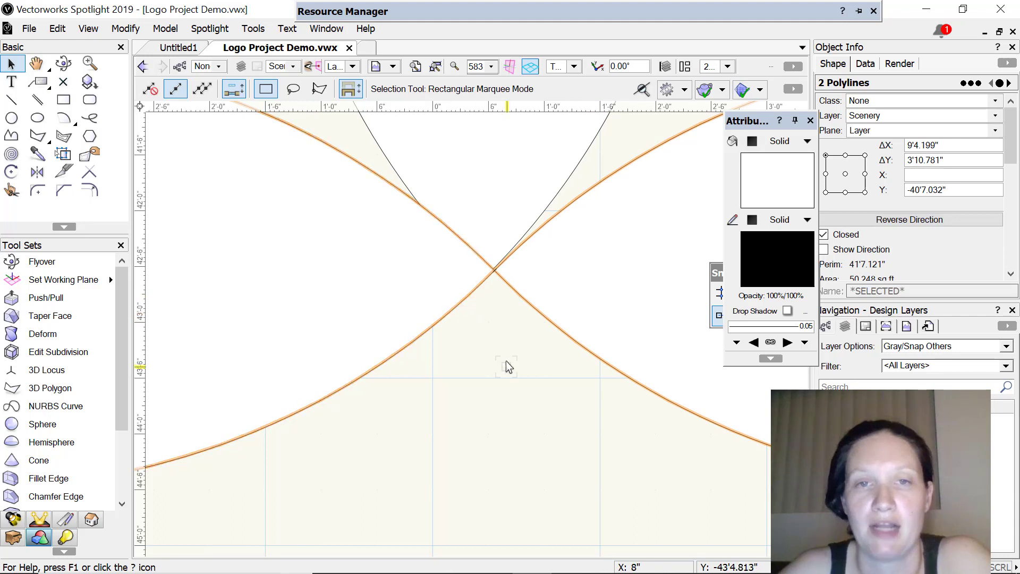
mouse_move(495, 270)
left_mouse_down()
mouse_move(472, 374)
mouse_move(485, 280)
left_mouse_up()
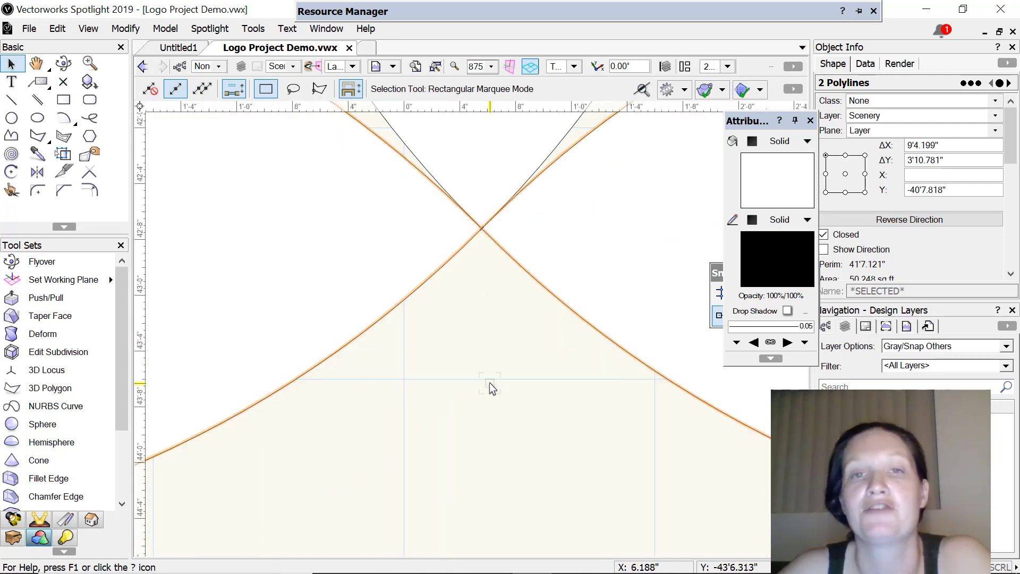
Step: Combine the bottom-right circle's arcs into a surface to create its centre shape
scroll(490, 383, "down", 6)
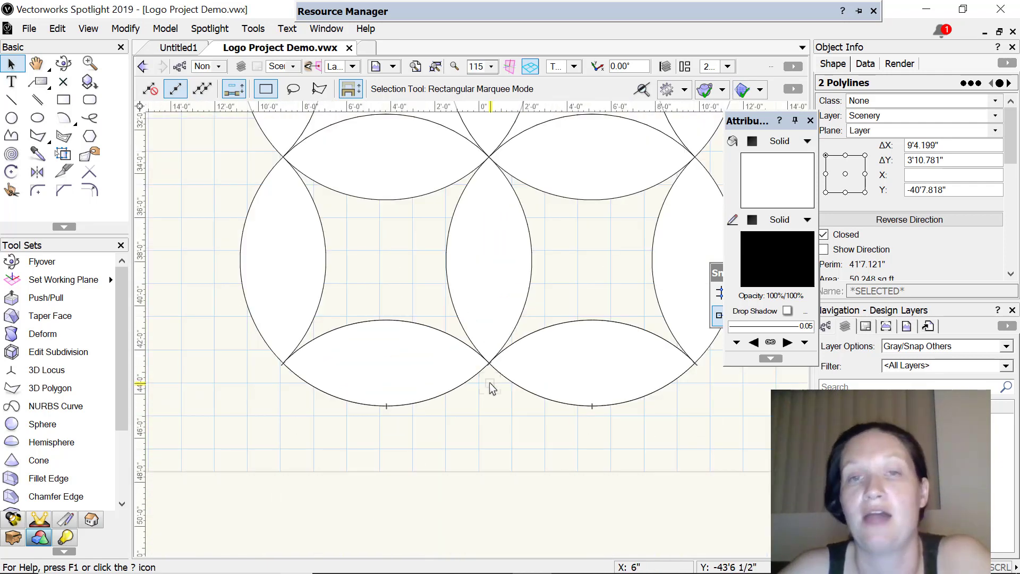
scroll(493, 394, "down", 2)
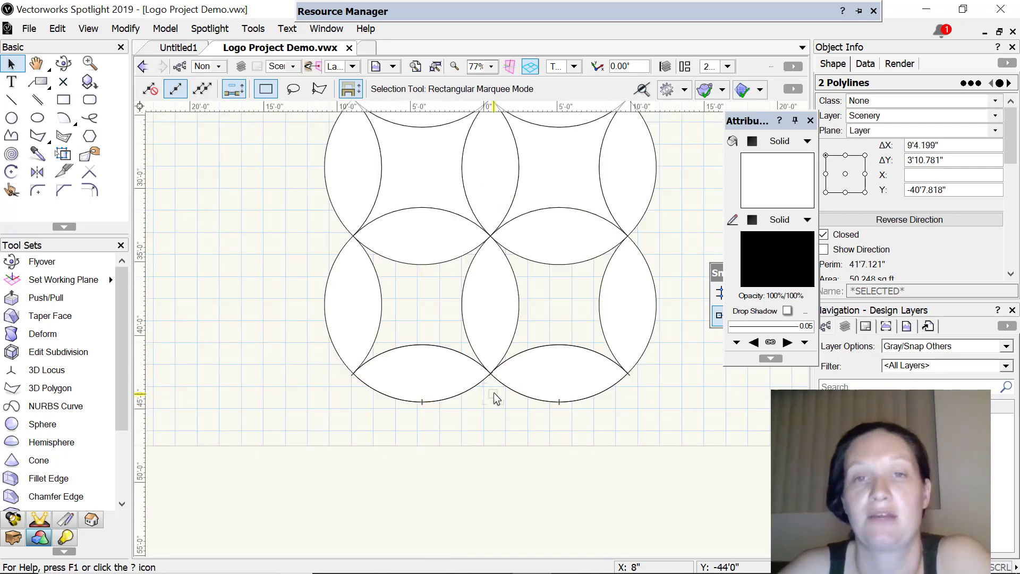
left_click(675, 220)
left_click_drag(675, 214, 458, 407)
left_click(581, 246, "shift")
left_click(126, 29)
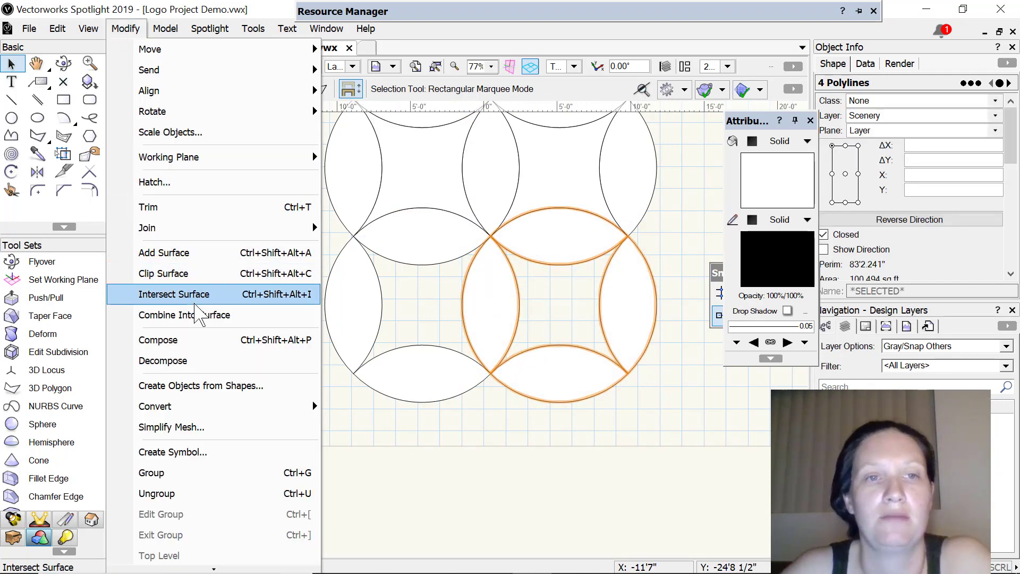
left_click(201, 317)
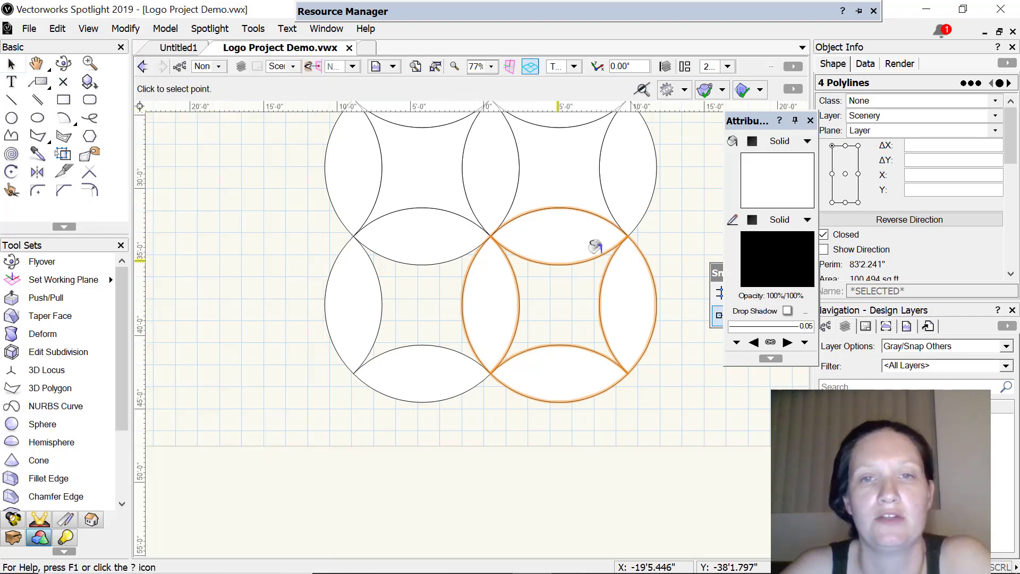
left_click(542, 304)
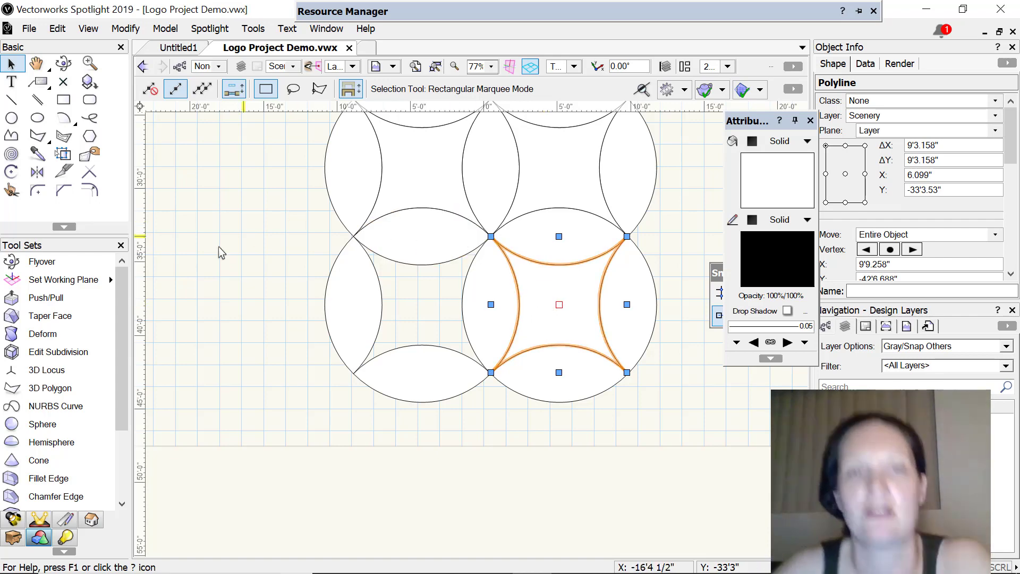
left_click(266, 206)
Step: Combine the bottom-left circle's four arcs into a surface to create its centre shape
left_click_drag(335, 240, 542, 486)
left_click(126, 29)
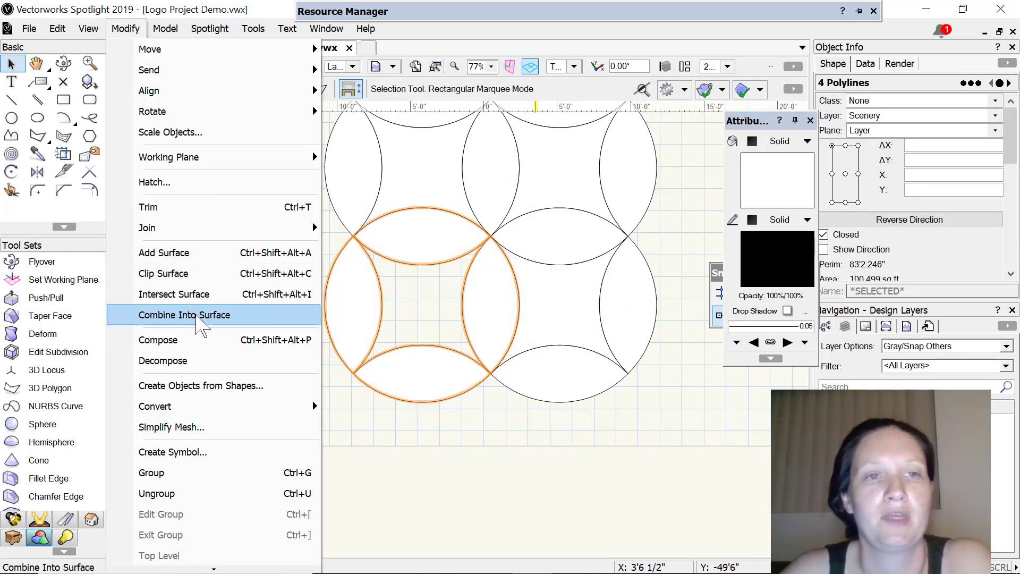
left_click(199, 315)
left_click(411, 321)
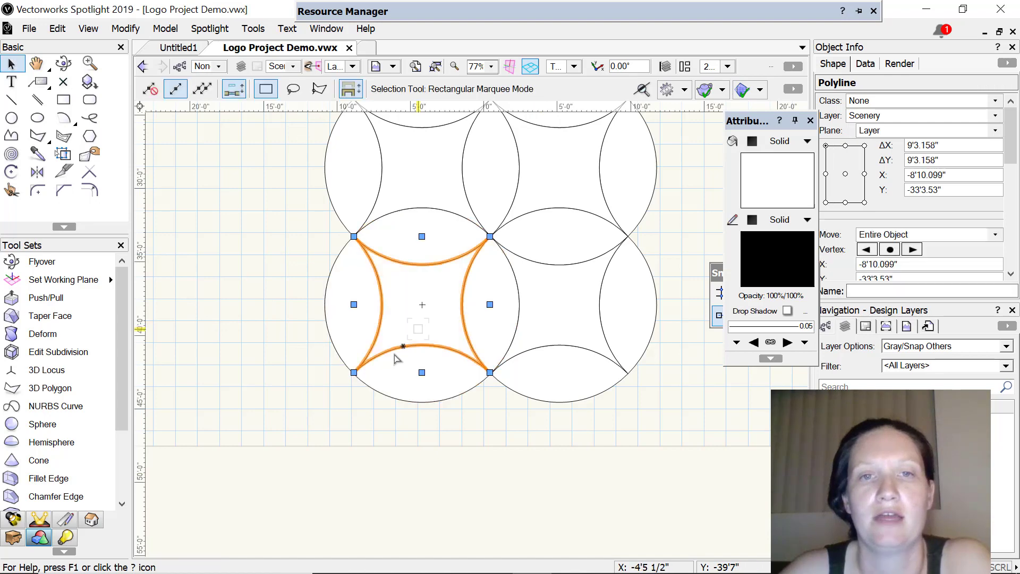
left_click(232, 337)
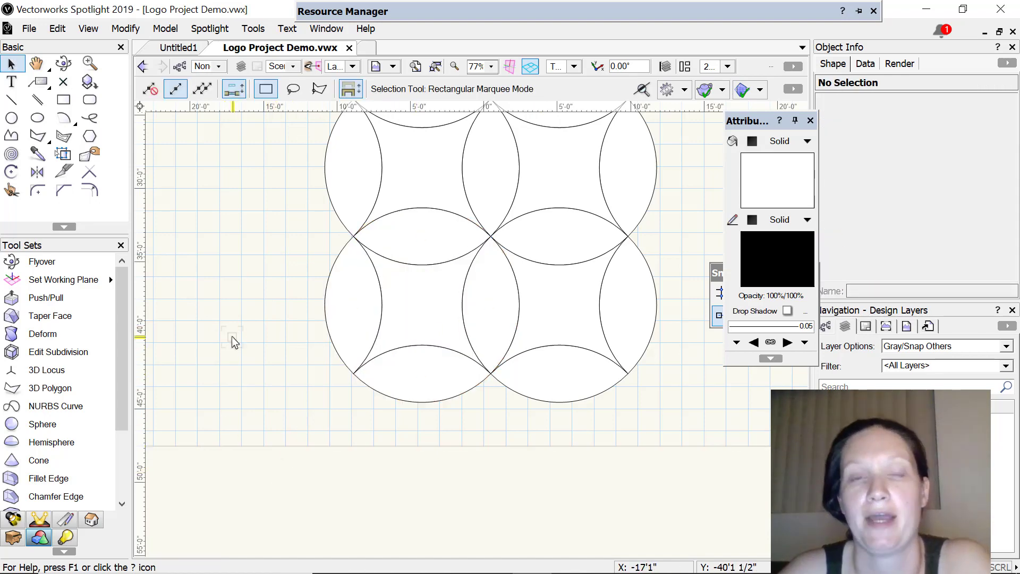
key("space")
left_click_drag(271, 241, 223, 293)
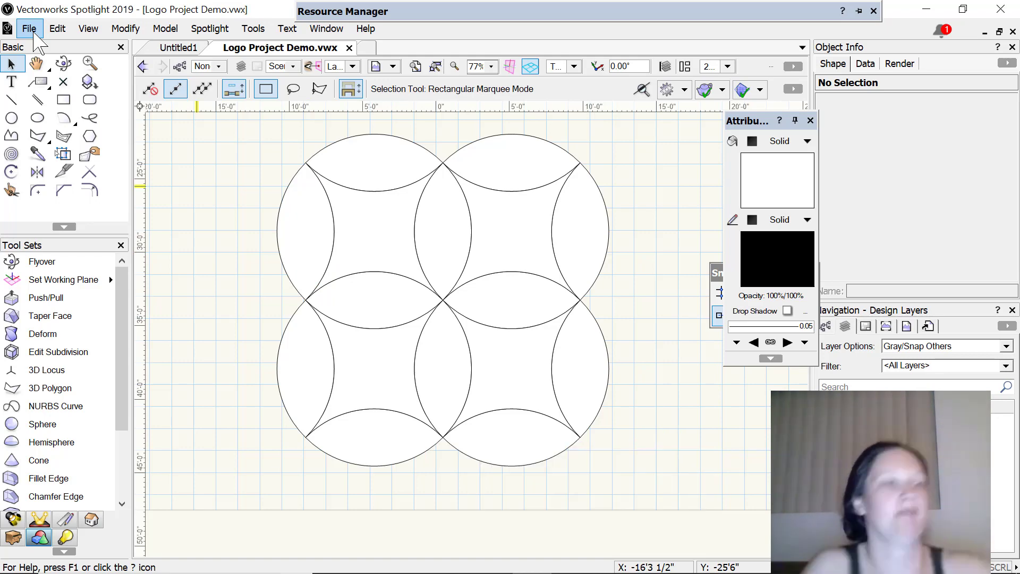
key("ctrl+a")
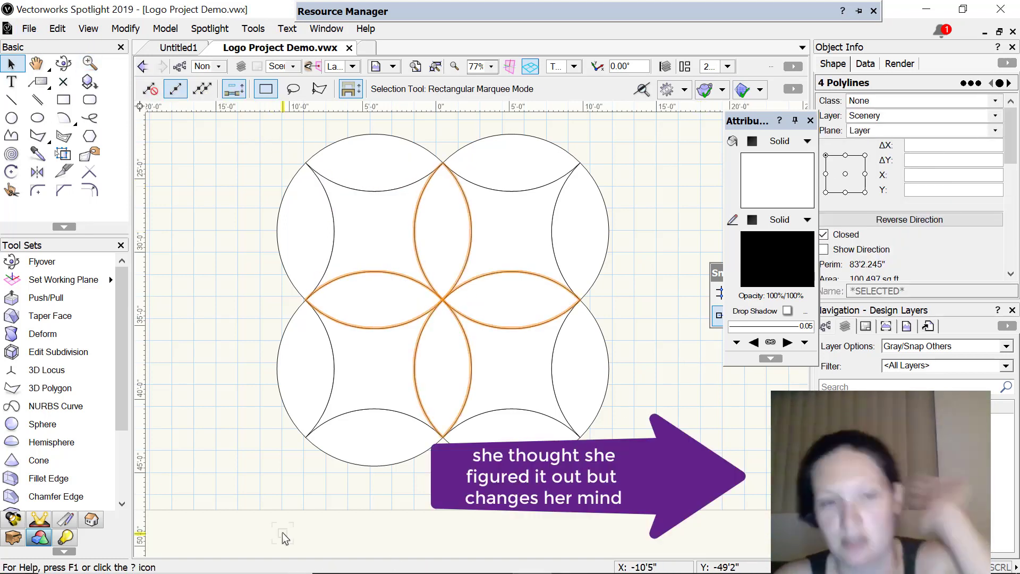
left_click(173, 159)
mouse_move(372, 8)
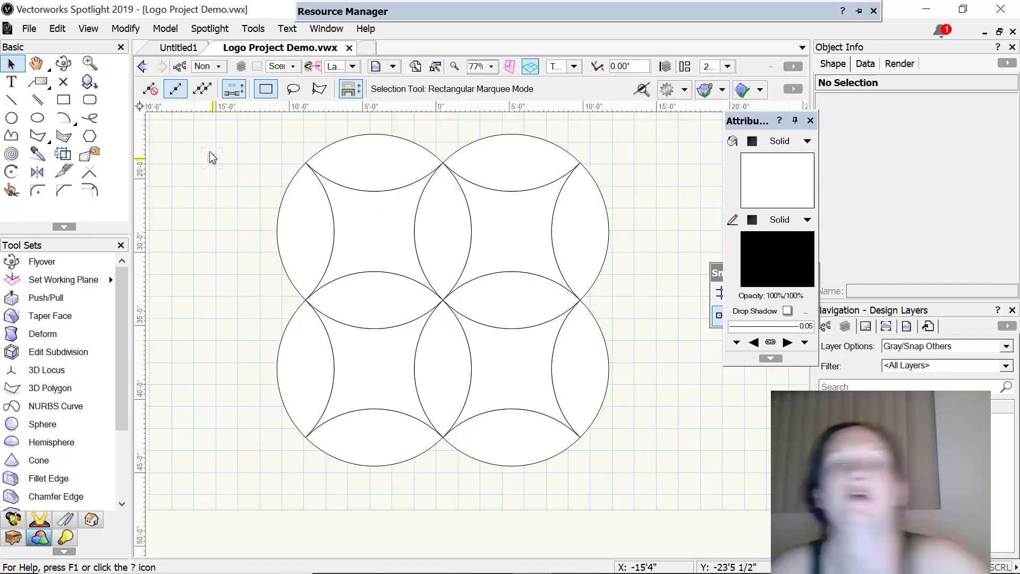
Step: Give all 16 petal polylines a new outline colour and a 1.00 line thickness
mouse_move(234, 126)
left_mouse_down()
mouse_move(748, 501)
mouse_move(633, 492)
mouse_move(671, 538)
left_mouse_up()
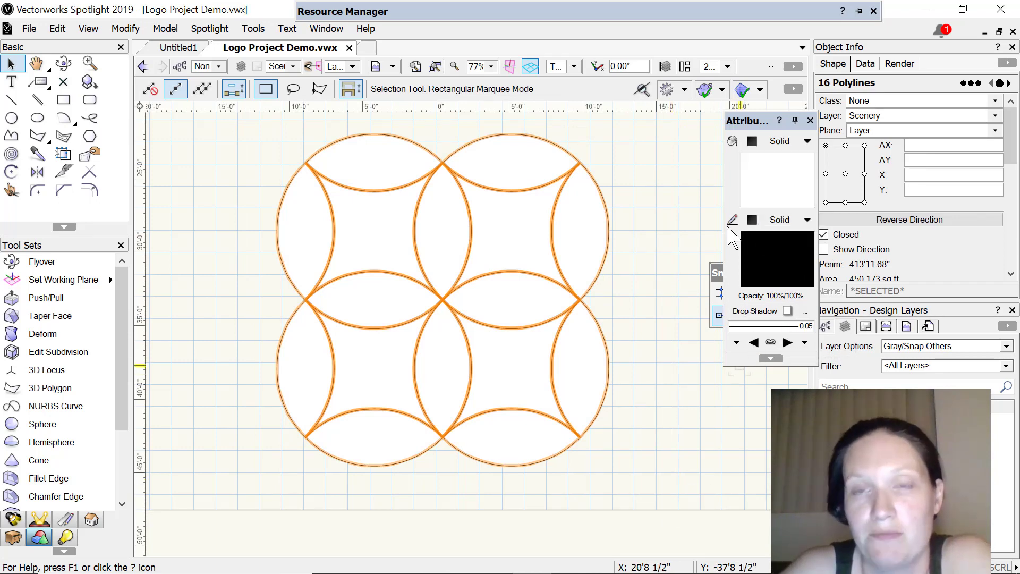
left_click(779, 250)
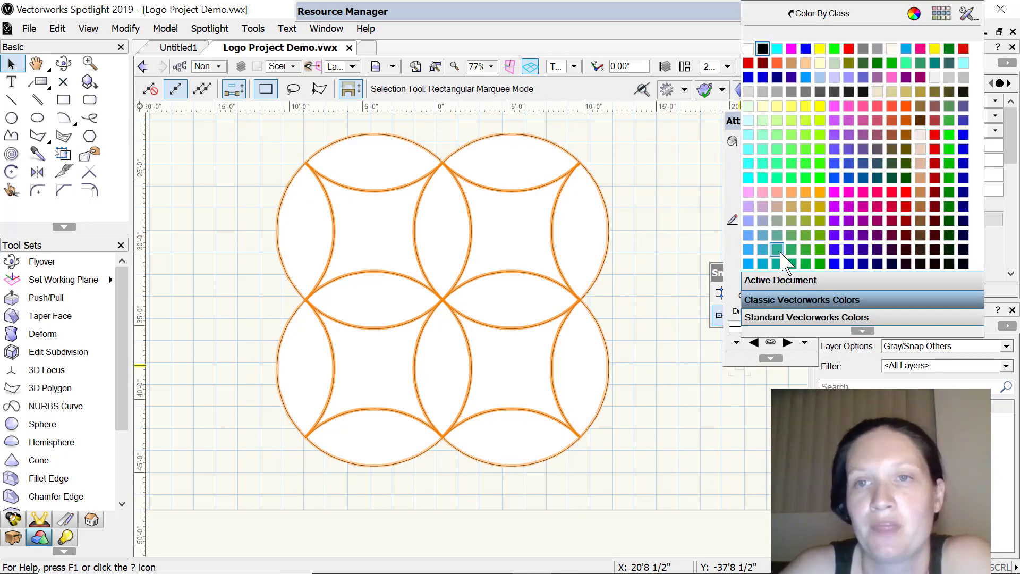
left_click(748, 51)
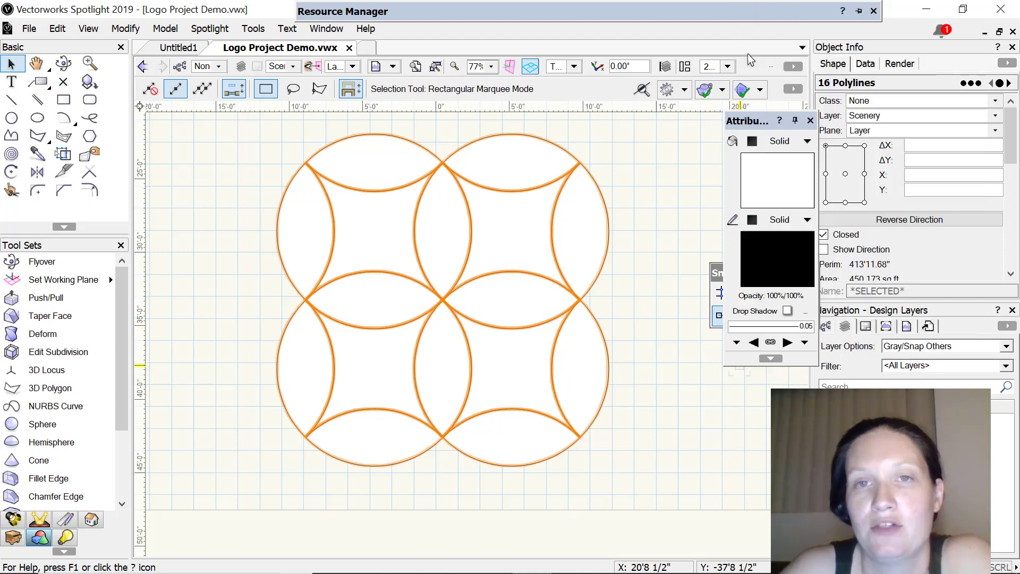
left_click(786, 326)
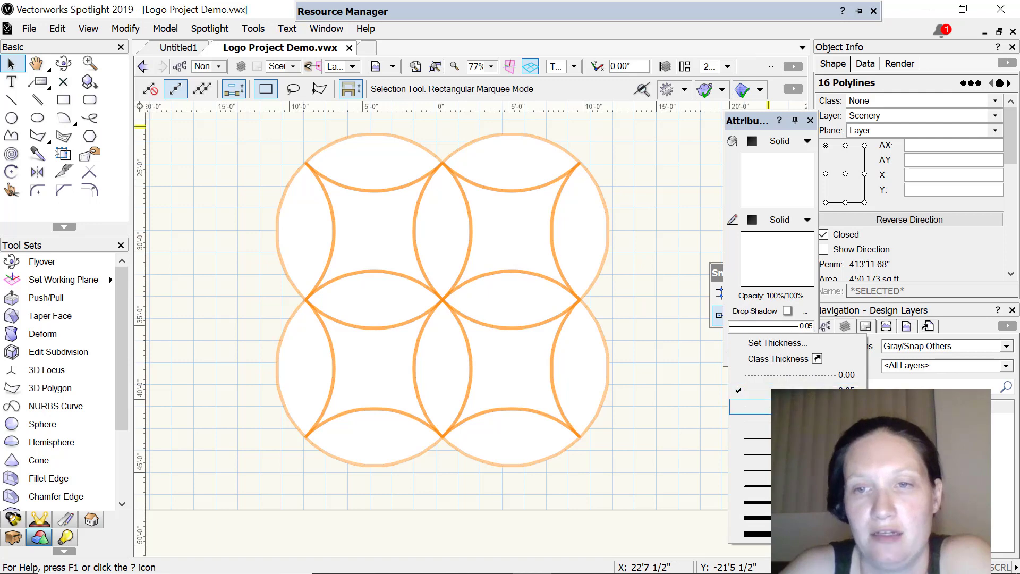
left_click(754, 501)
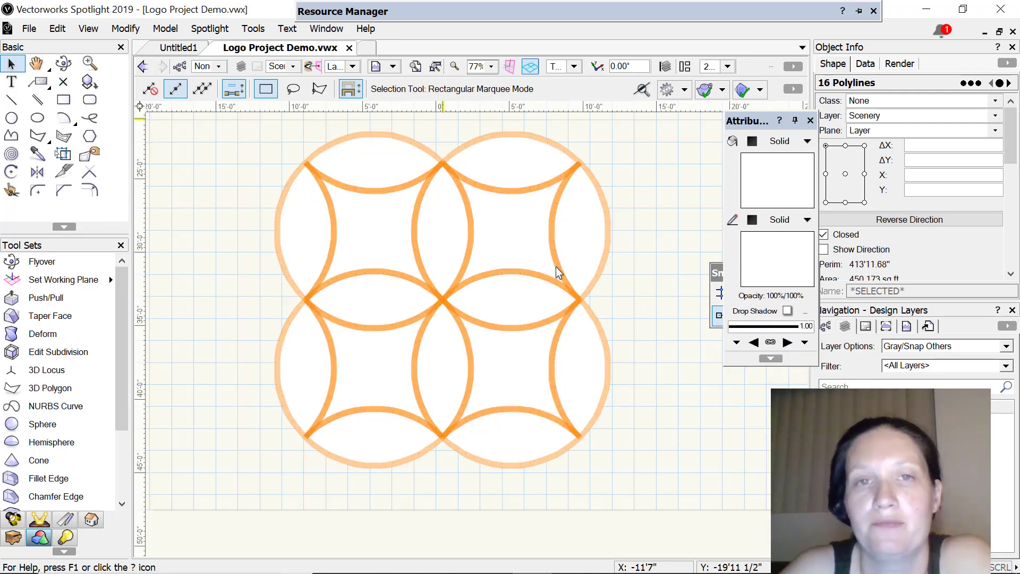
left_click(295, 468)
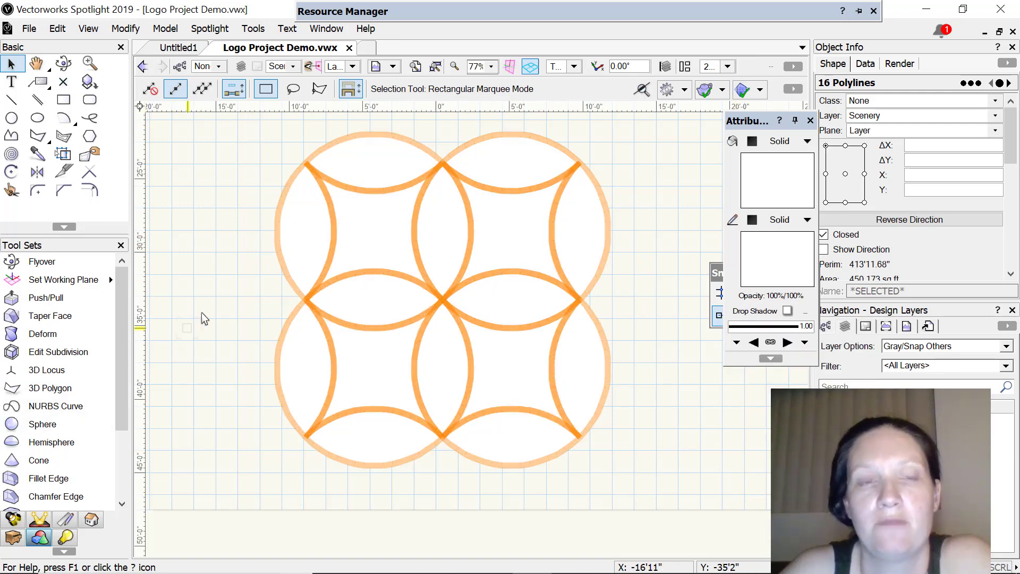
left_click(228, 229)
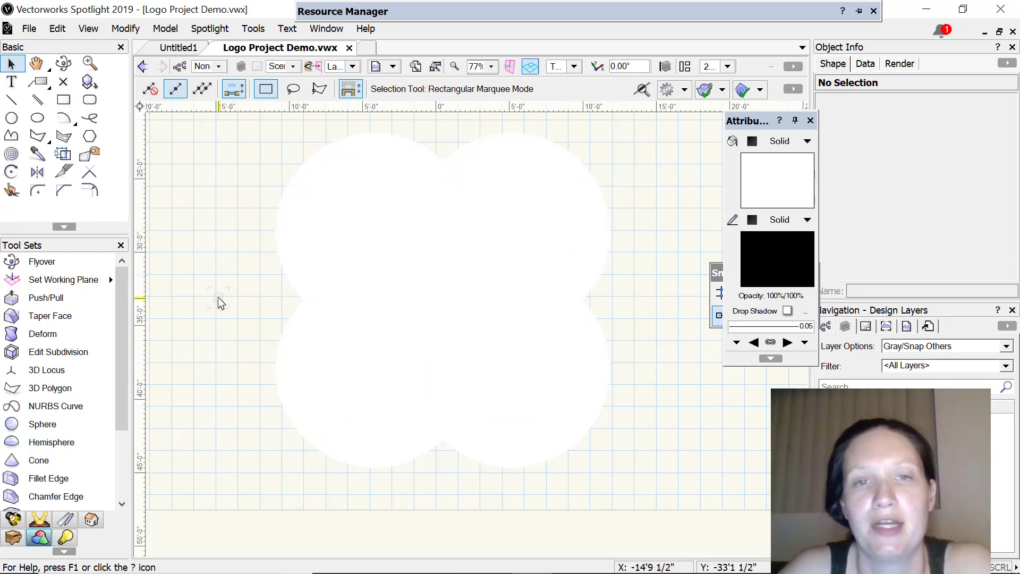
Step: Fill the four central cross lenses with the tomato orange-red colour
left_click(449, 260)
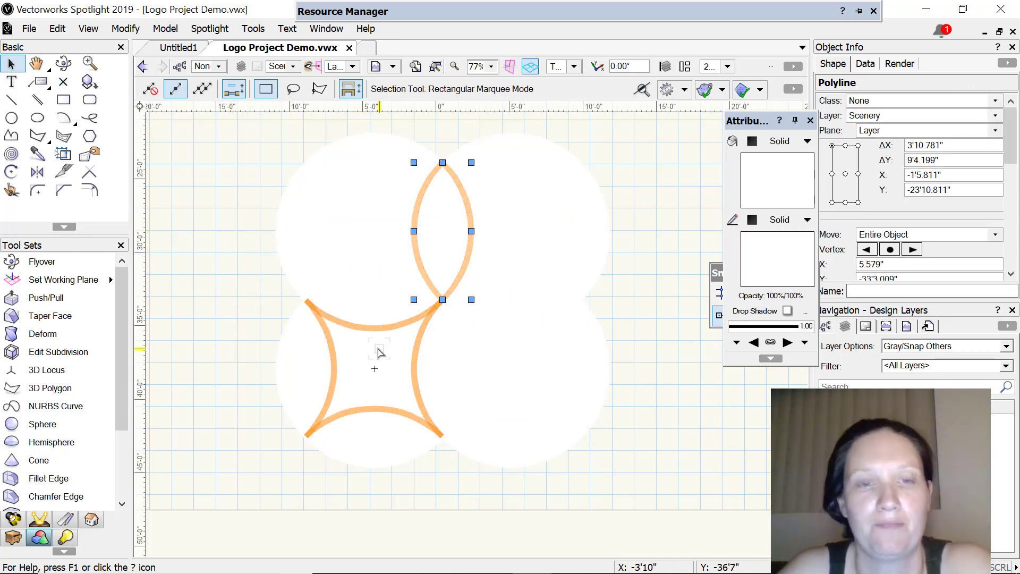
left_click(375, 322, "shift")
left_click(419, 345, "shift")
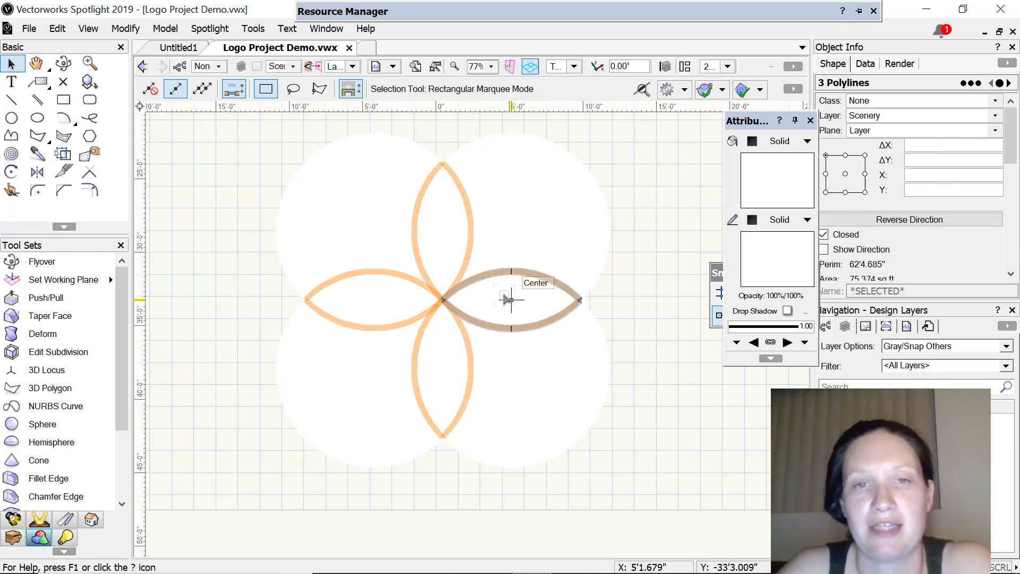
left_click(584, 303, "shift")
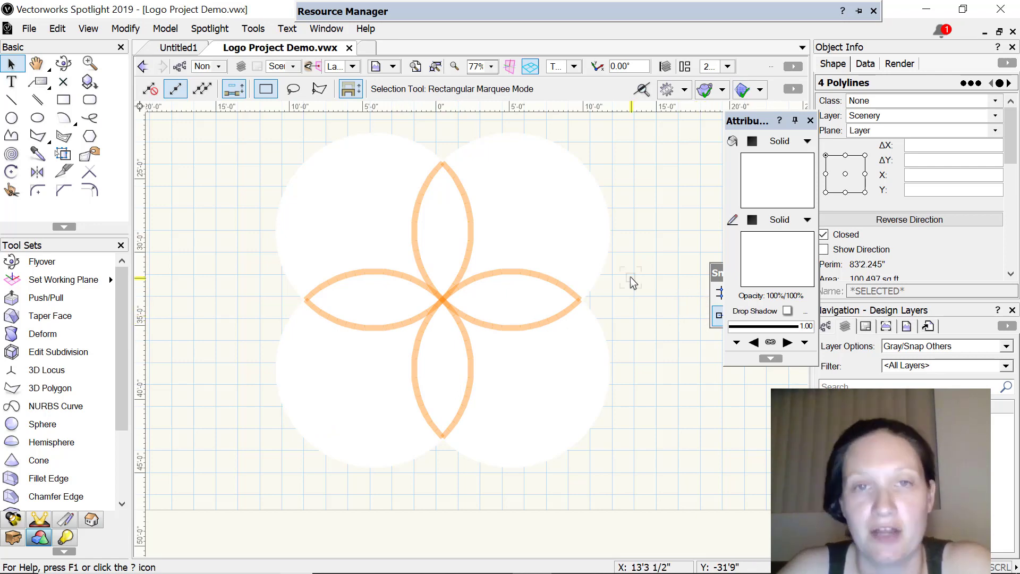
key("ctrl+r")
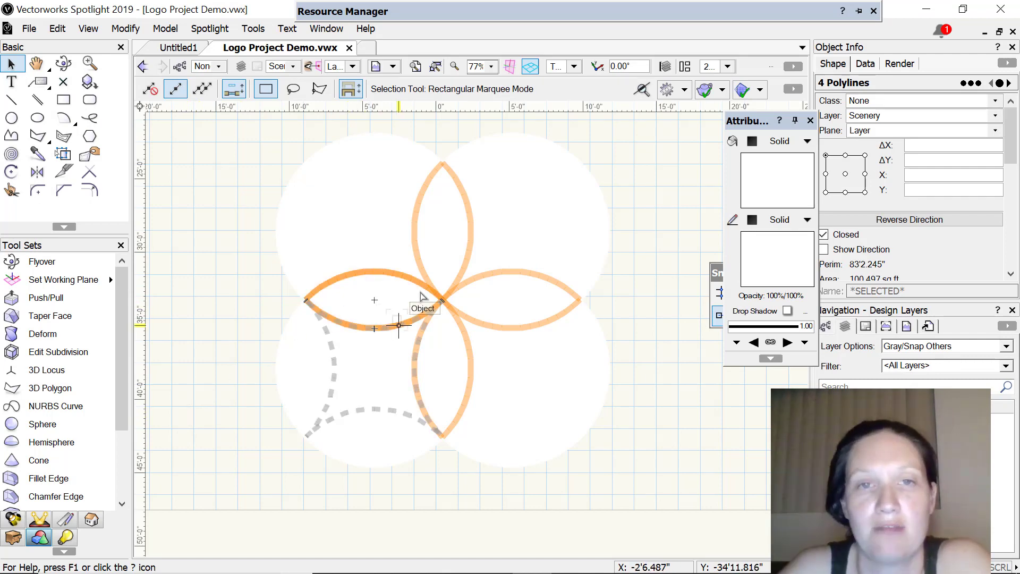
left_click(777, 180)
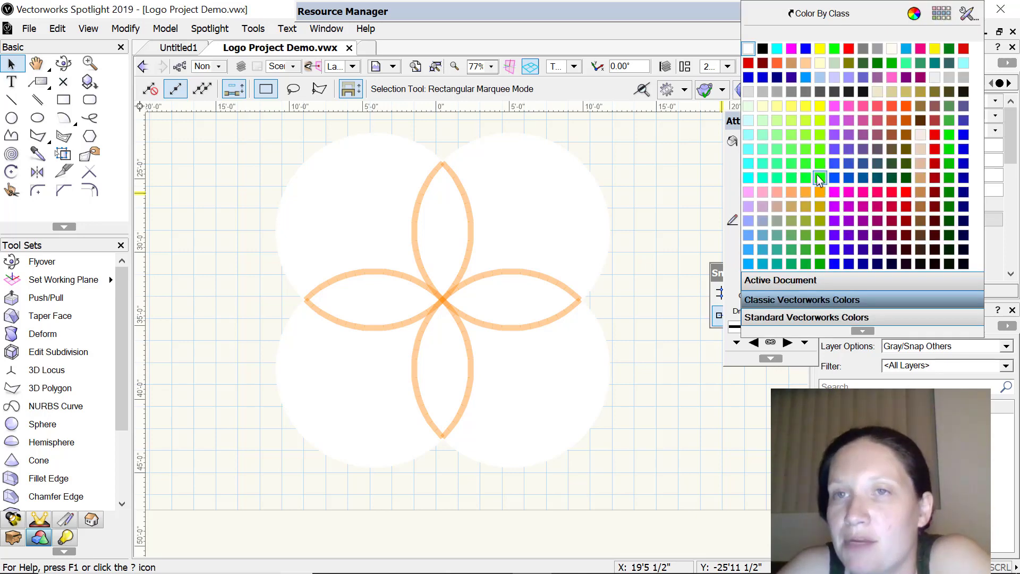
left_click(779, 62)
left_click(191, 349)
Step: Fill the four star-shaped circle centres with light blue
left_click(366, 240)
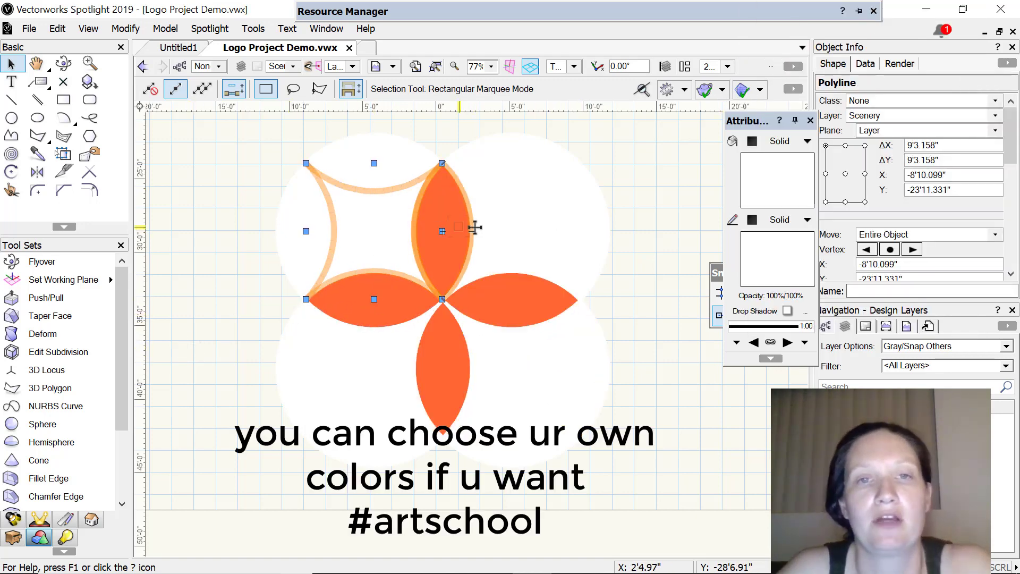
left_click(503, 232, "shift")
left_click(520, 368, "shift")
left_click(381, 372, "shift")
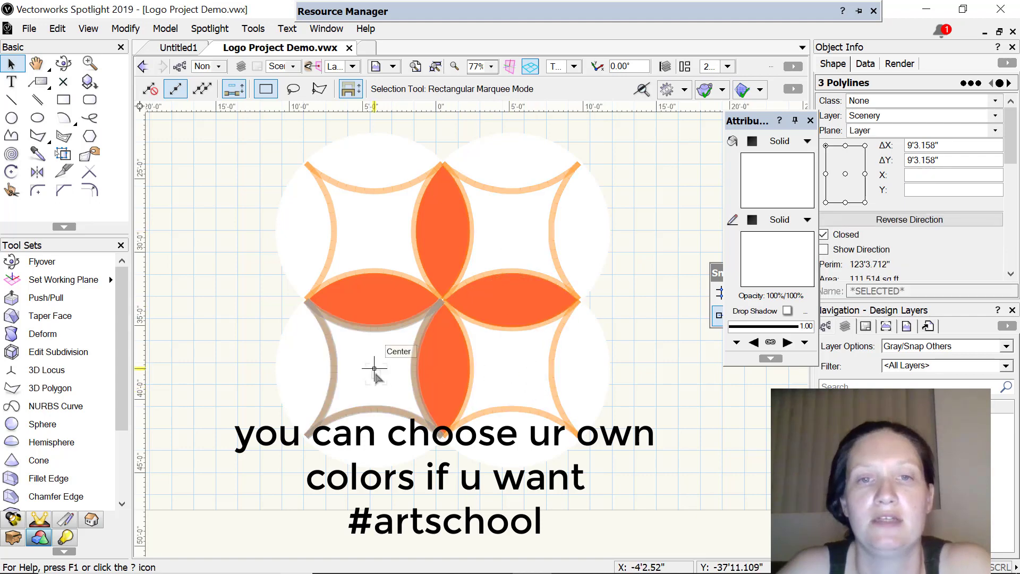
left_click(774, 181)
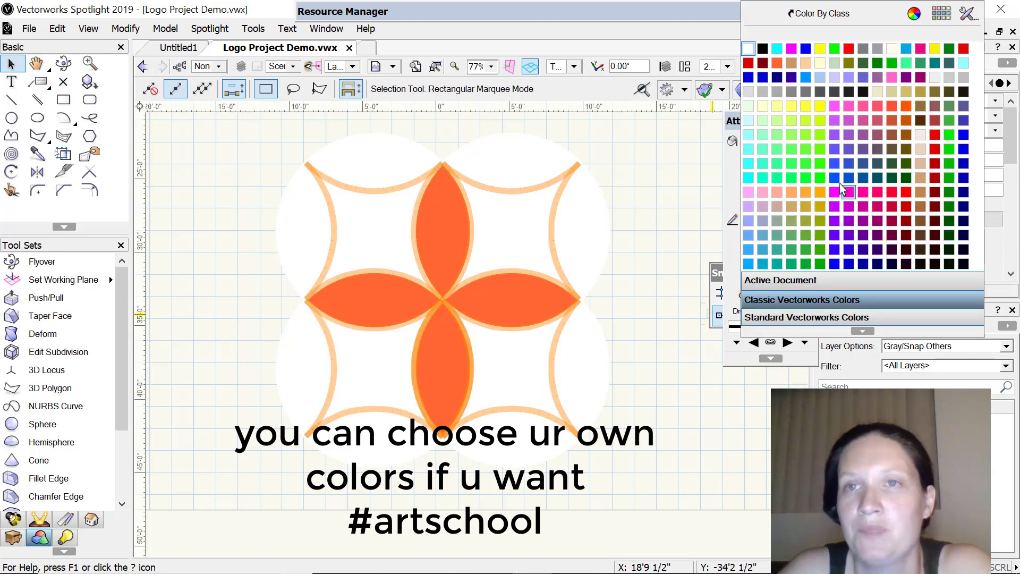
left_click(820, 78)
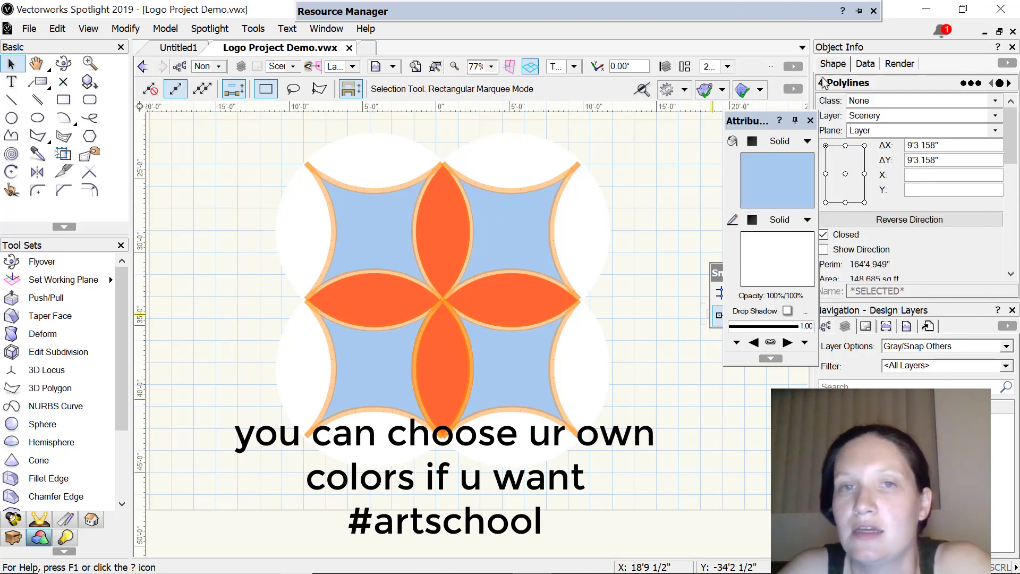
Step: Select all eight outer lens segments of the circles
left_click(310, 234)
left_click(364, 159, "shift")
left_click(501, 155, "shift")
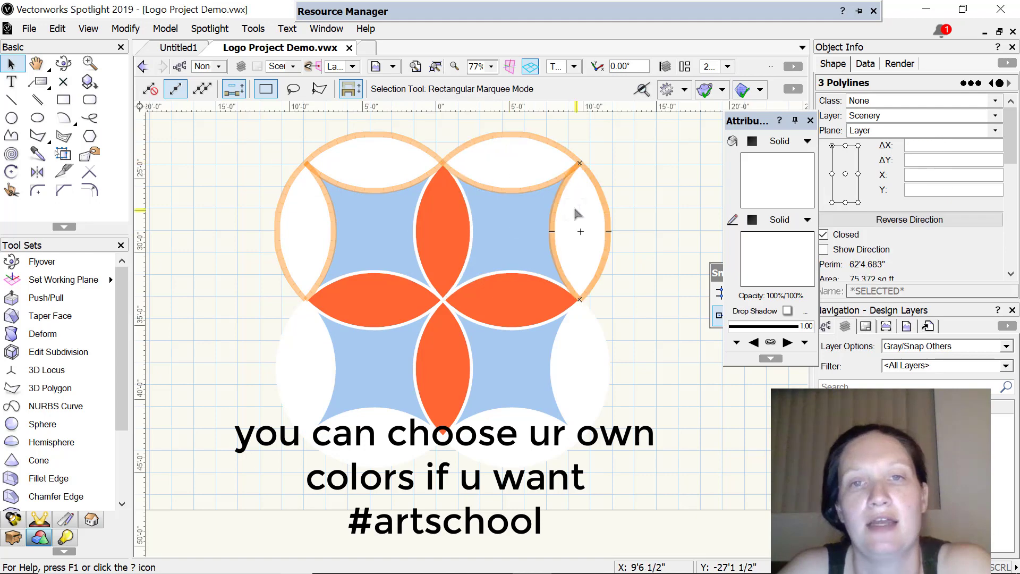
left_click(573, 205, "shift")
left_click(582, 367, "shift")
left_click(371, 423, "shift")
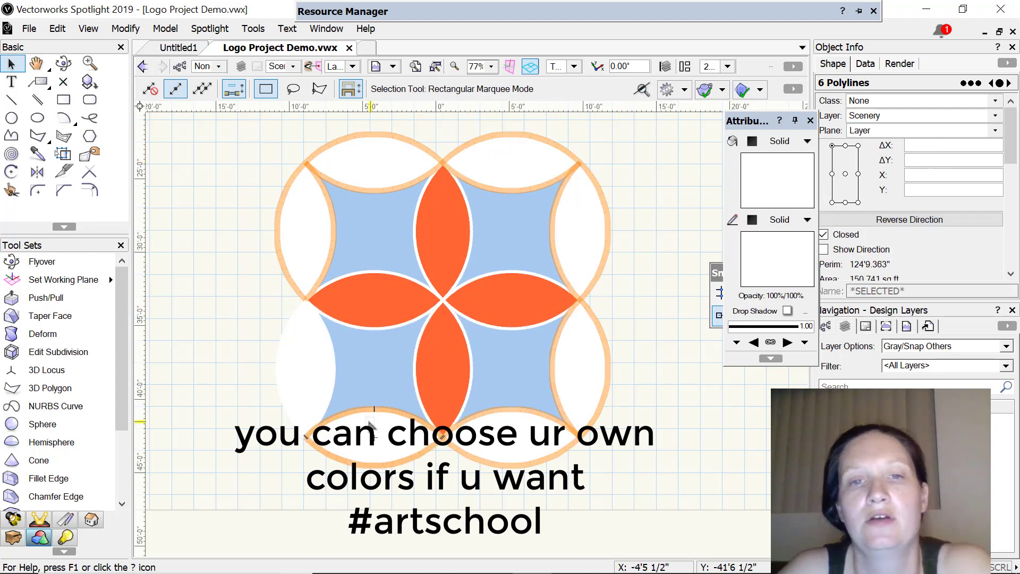
left_click(287, 351, "shift")
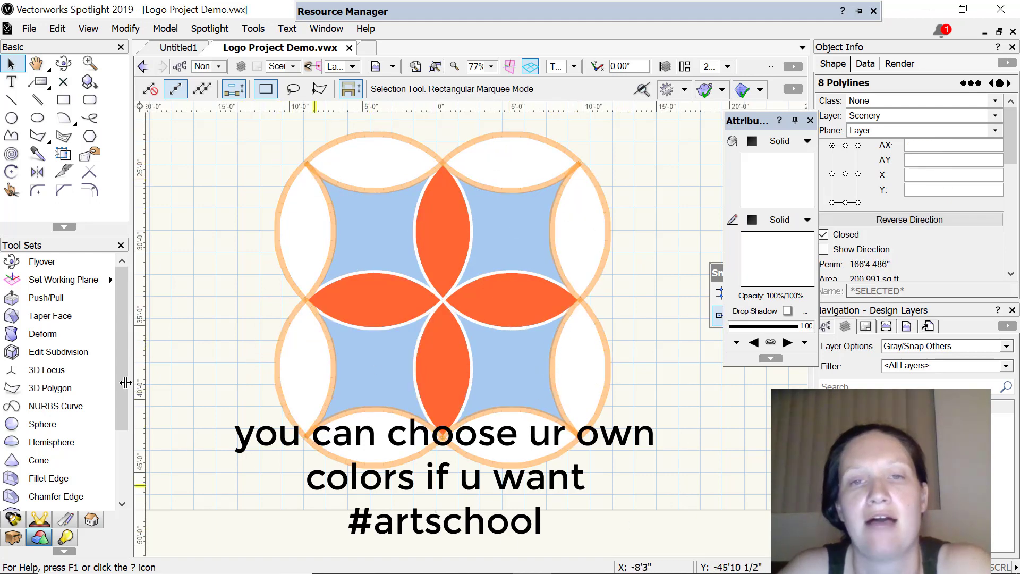
left_click(427, 315, "shift")
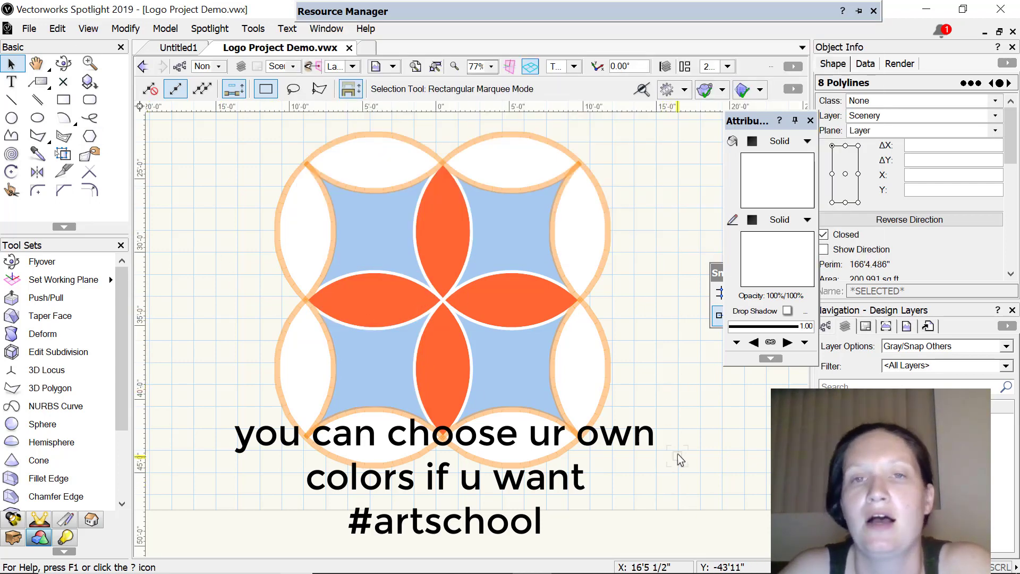
Step: Fill the eight outer segments with a custom teal (130, 215, 196) from the Color dialog
left_click(781, 180)
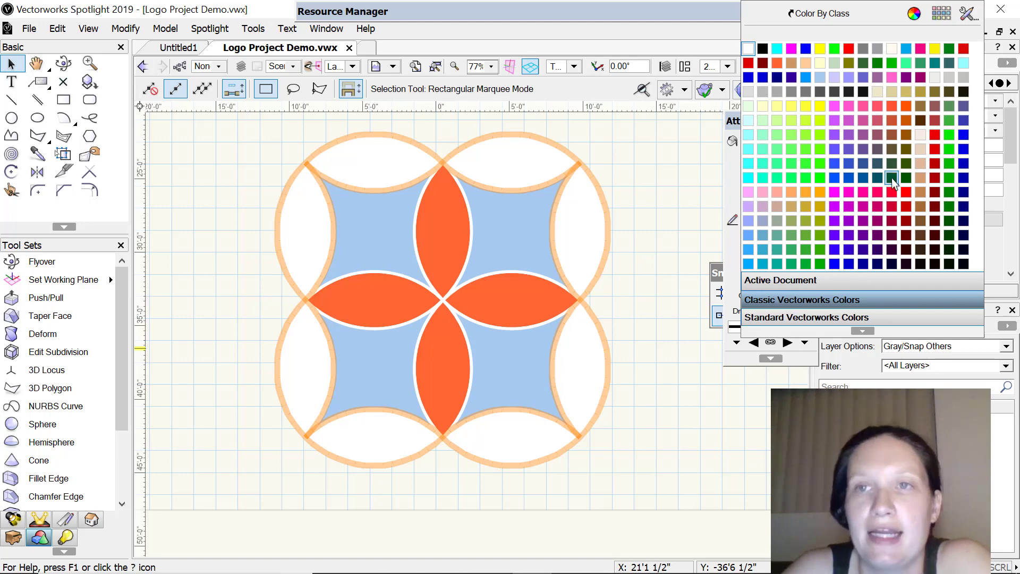
left_click(914, 14)
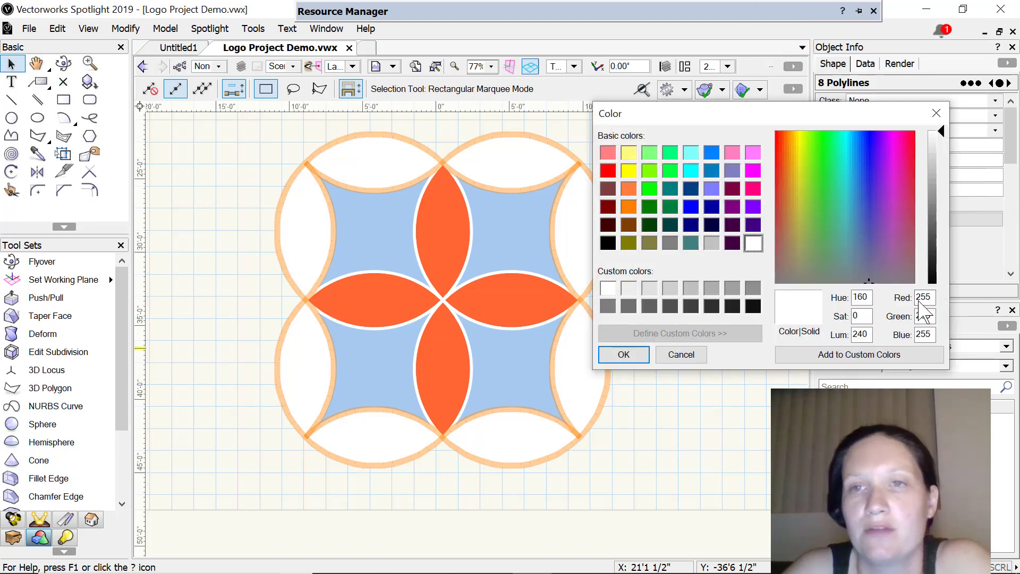
left_click_drag(853, 232, 846, 202)
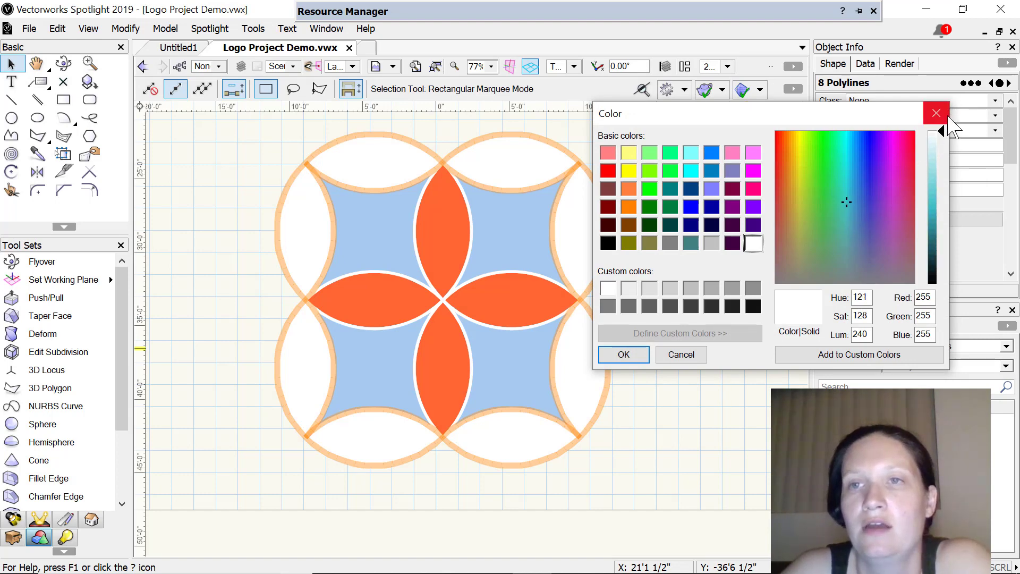
mouse_move(842, 199)
left_mouse_down()
mouse_move(850, 216)
mouse_move(857, 201)
mouse_move(841, 206)
left_mouse_up()
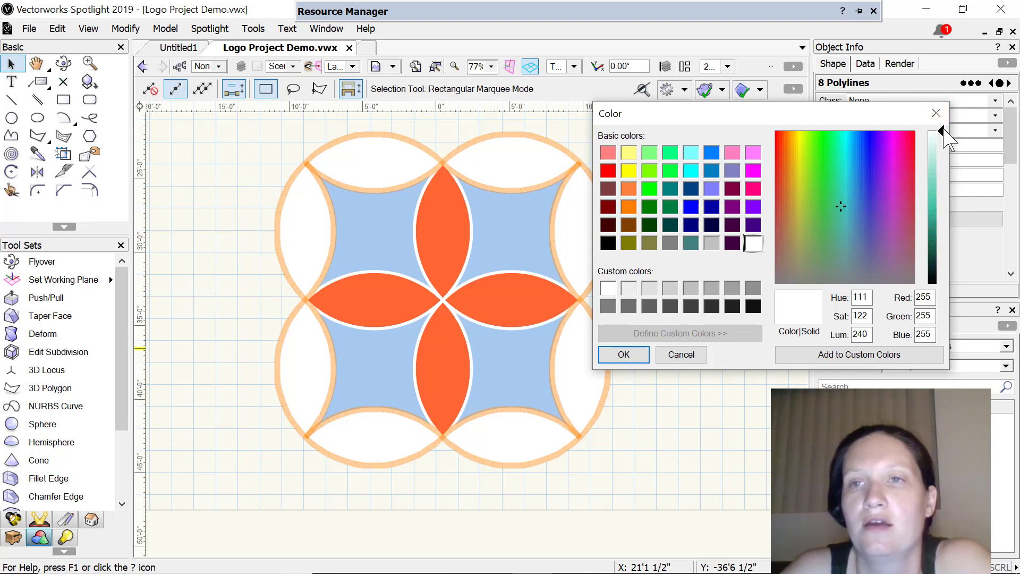
left_click(937, 161)
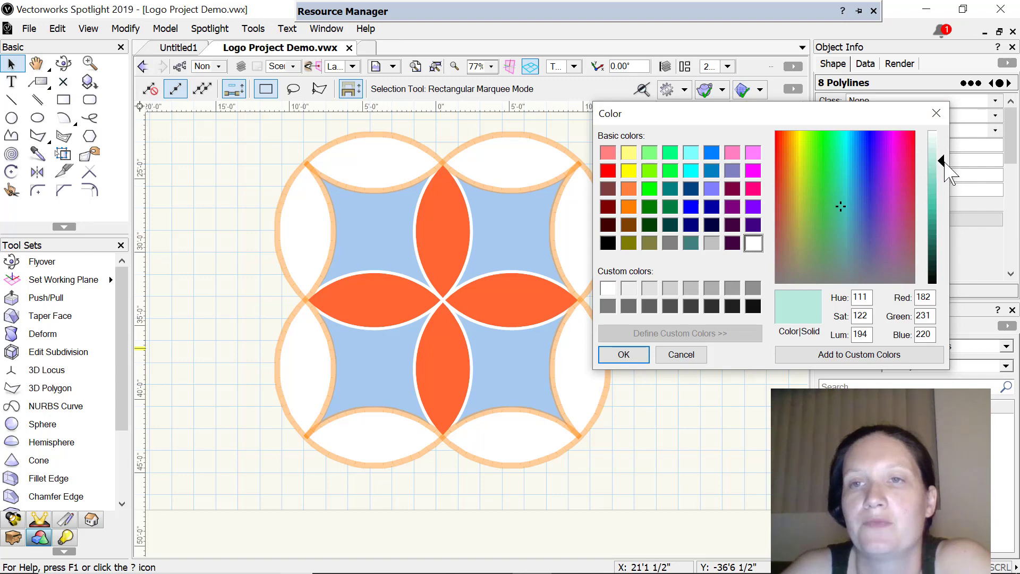
left_click_drag(937, 166, 940, 182)
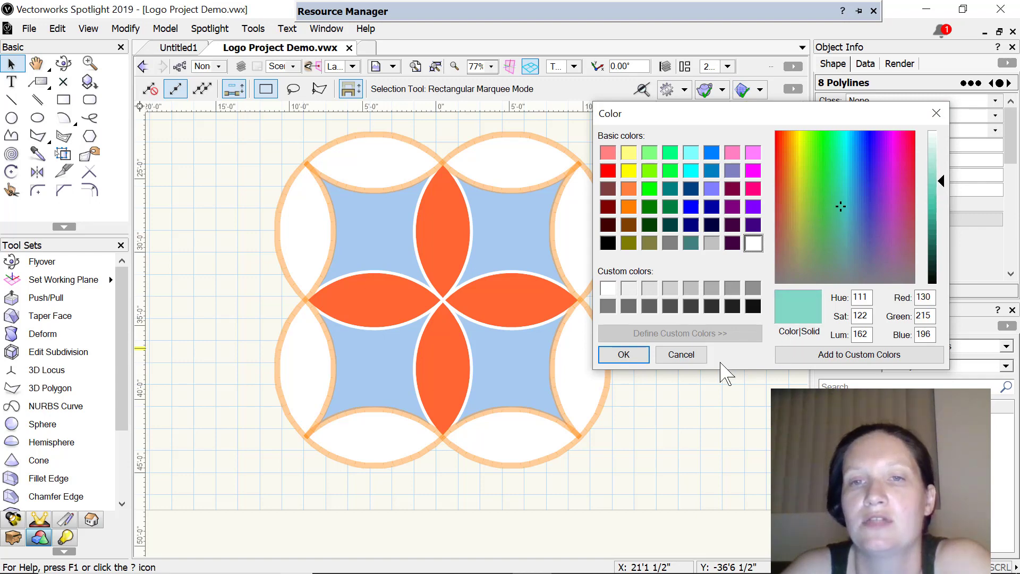
left_click(642, 352)
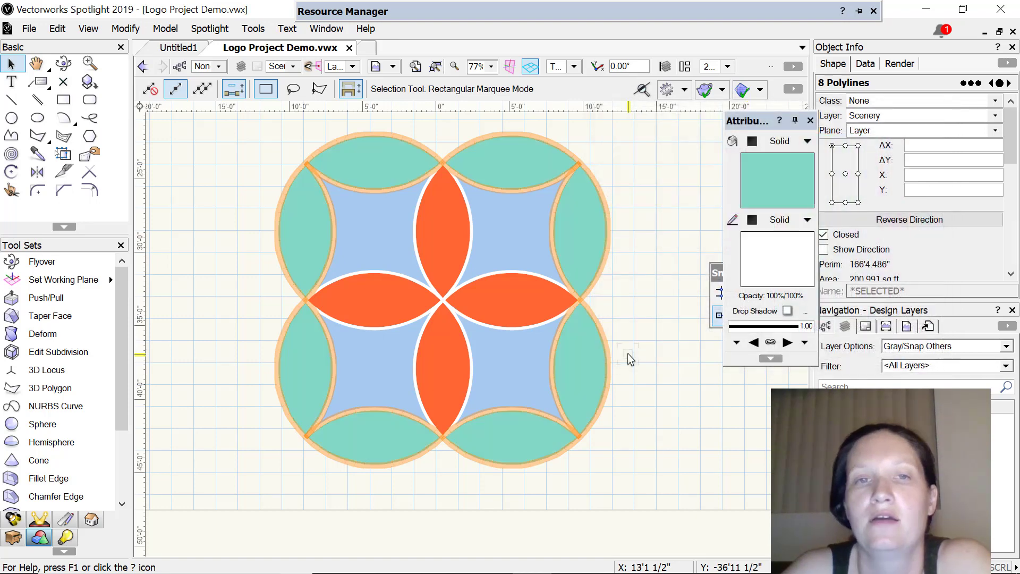
left_click(656, 290)
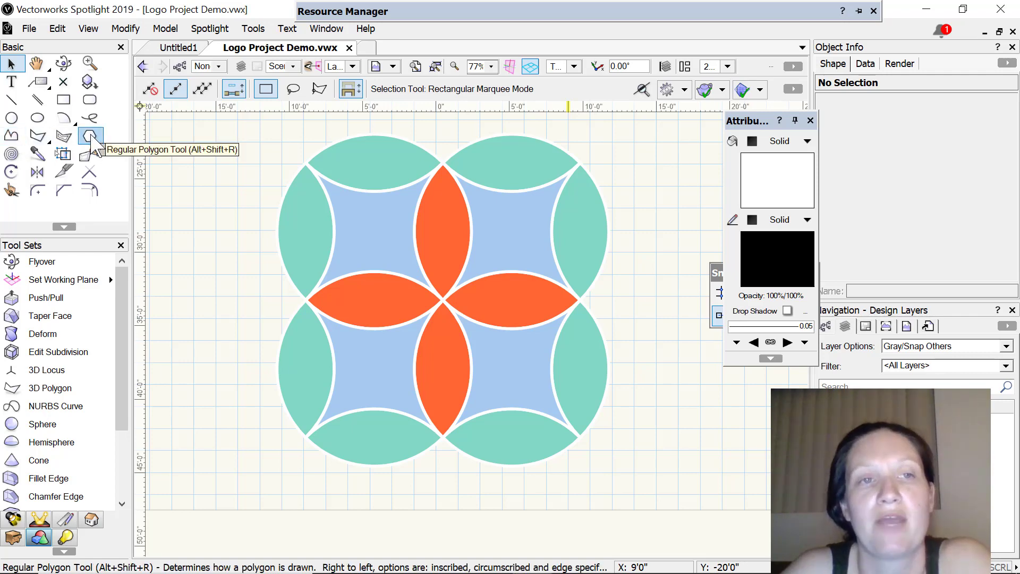
Step: Pick the Regular Polygon tool (6 sides, Inscribed) and save Logo Project Demo.vwx
left_click(91, 137)
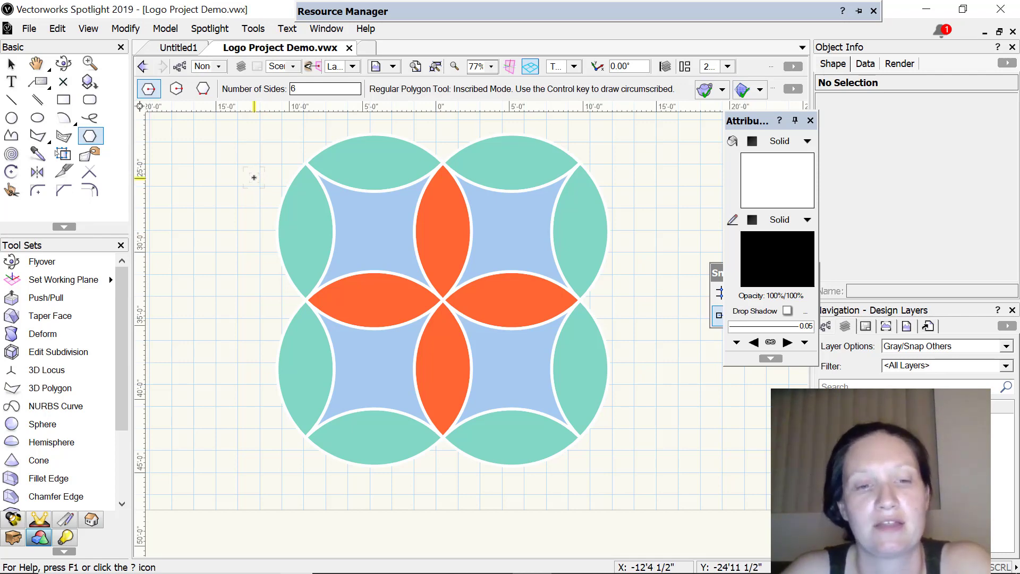
key("ctrl+s")
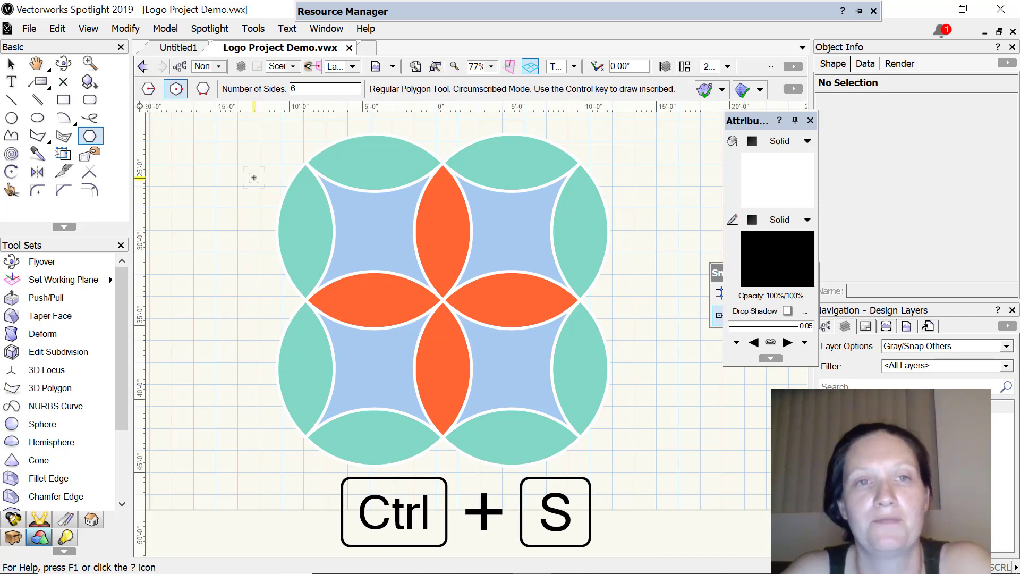
key("ctrl+s")
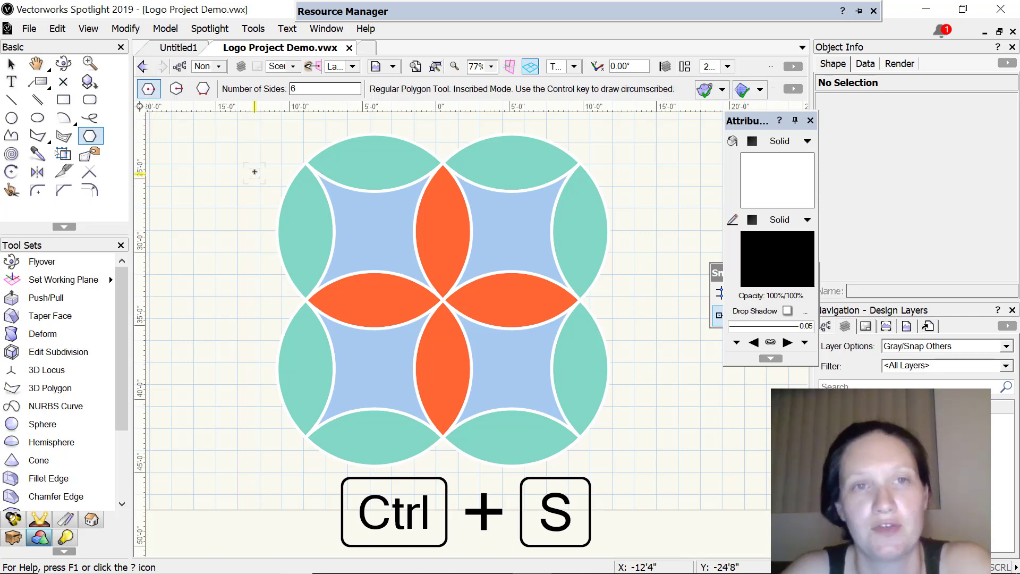